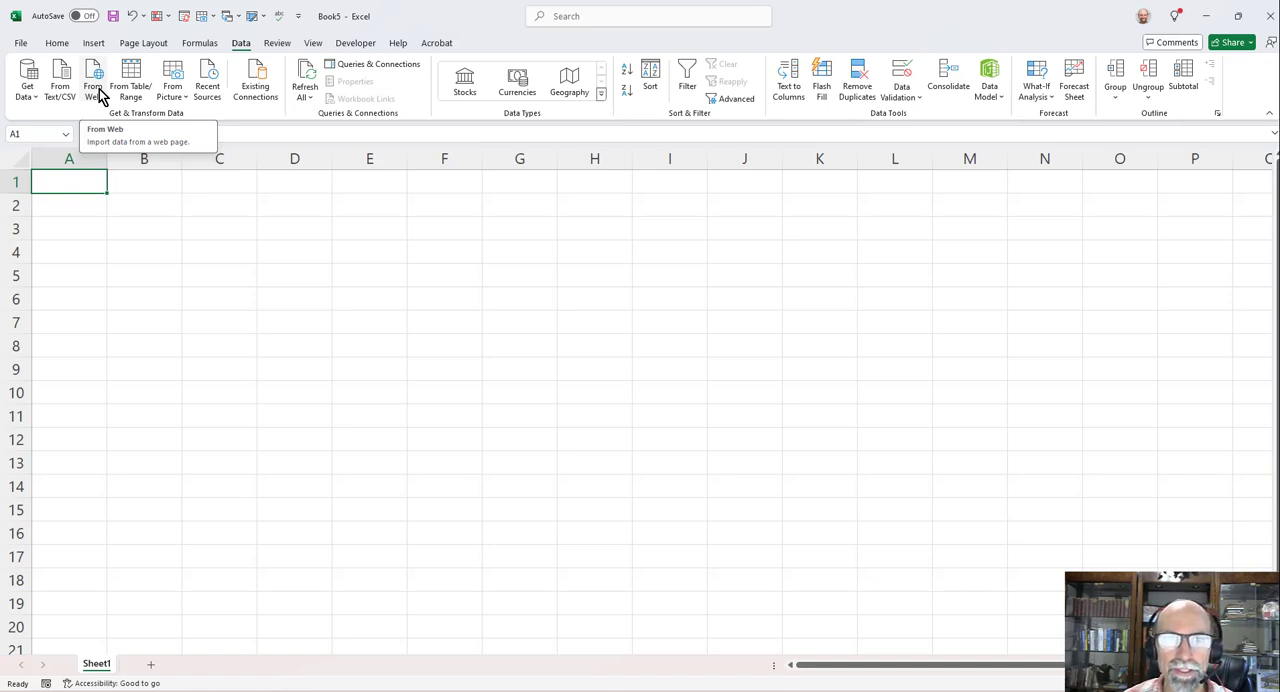
{"action": "left_click", "coordinate": [98, 90]}
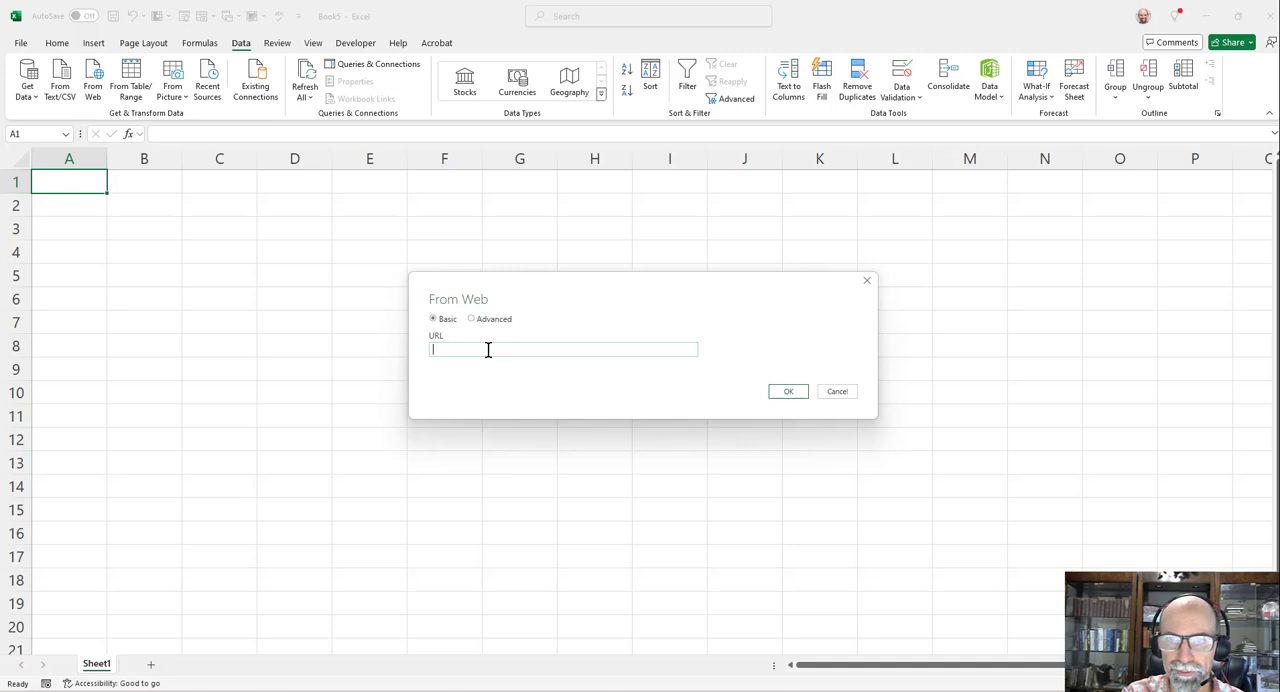
{"action": "type", "text": "www"}
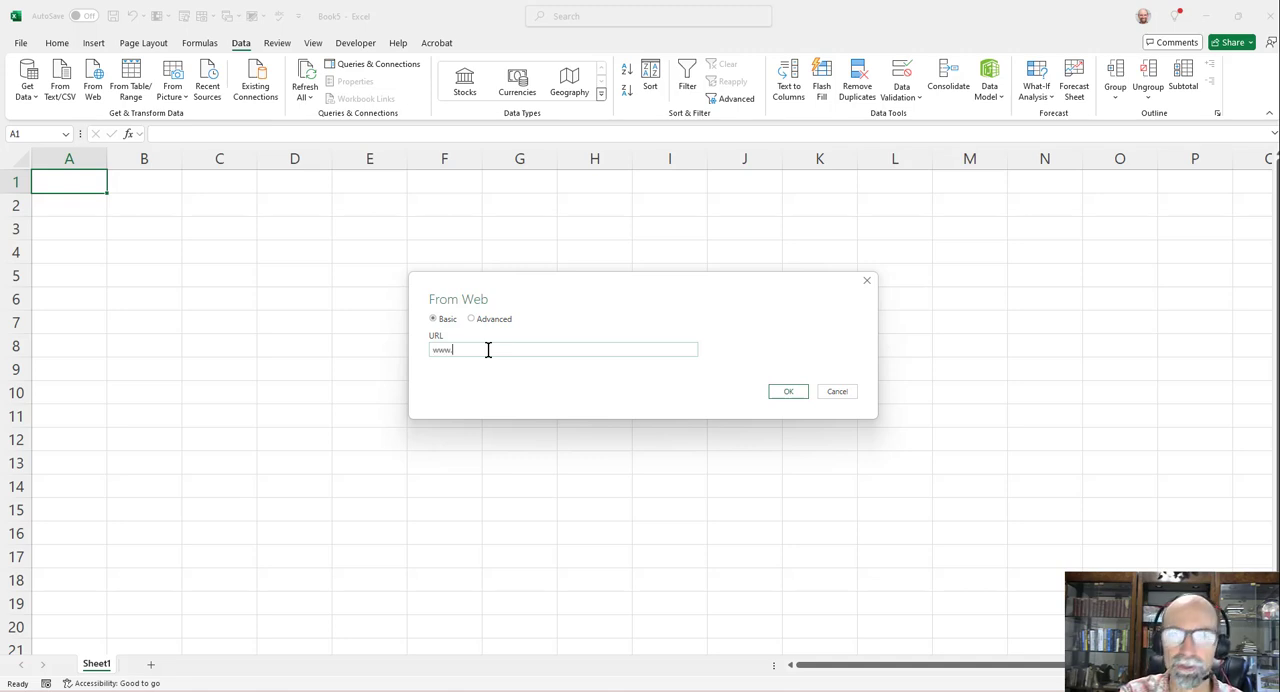
{"action": "type", "text": "."}
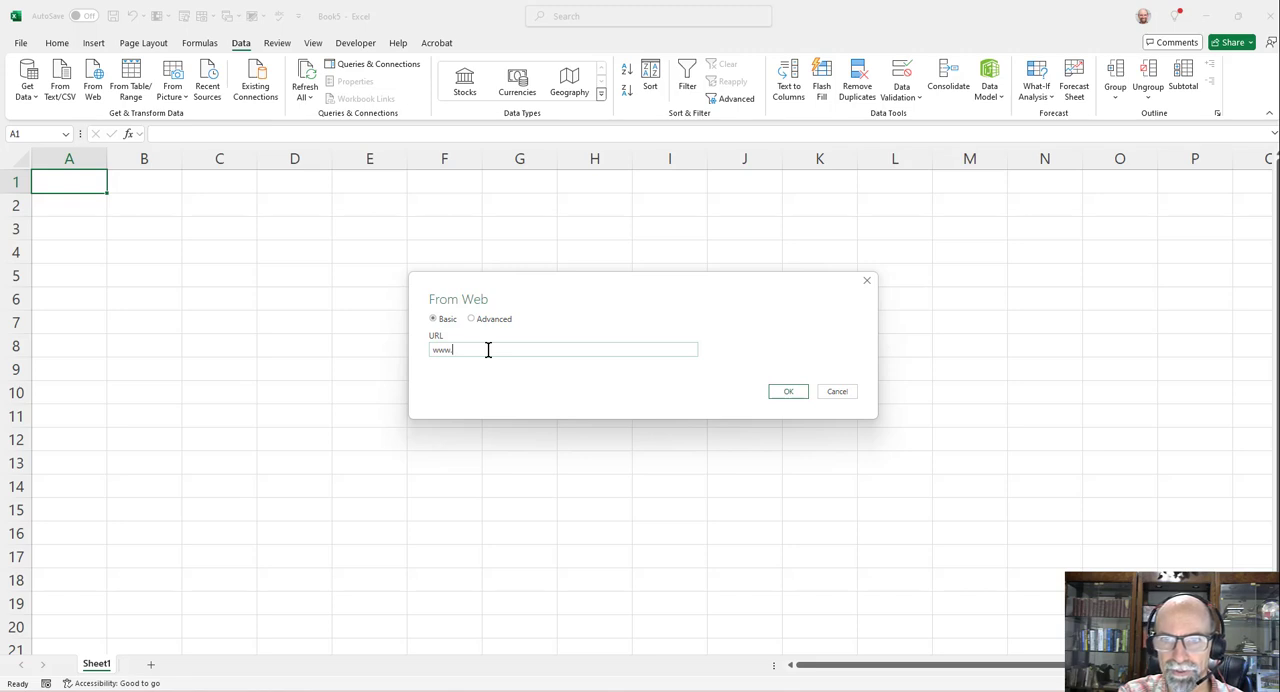
{"action": "type", "text": "mlb.com"}
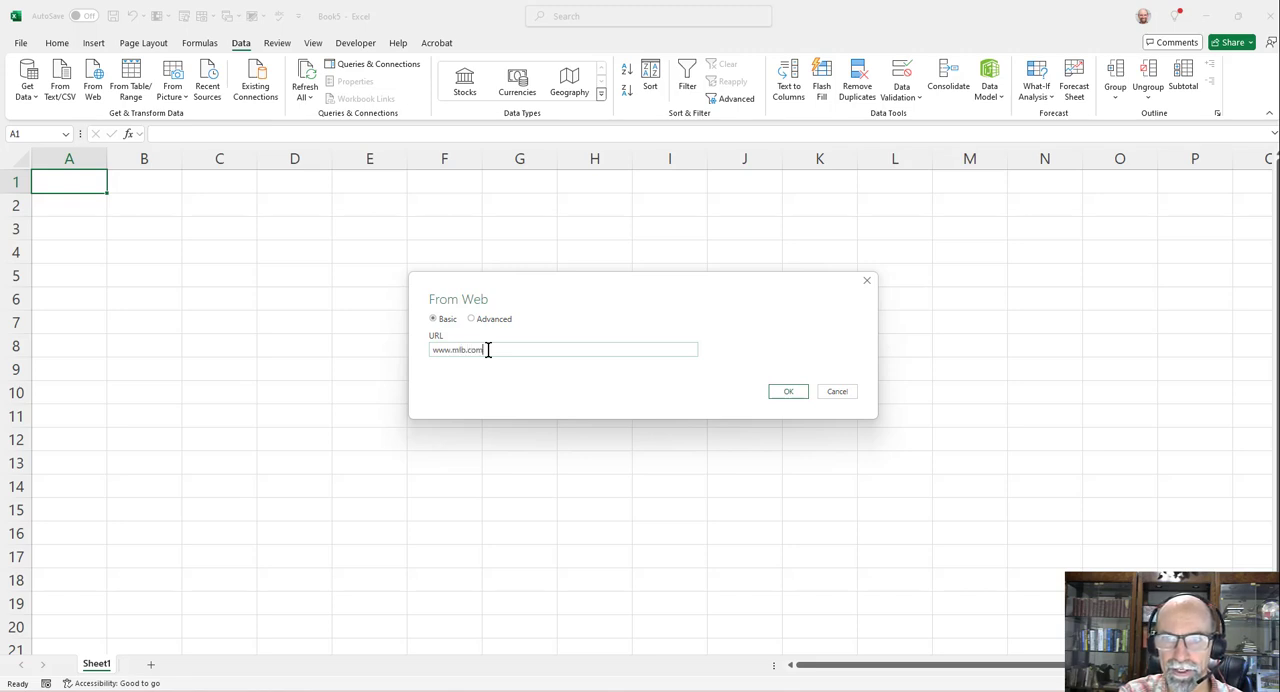
{"action": "left_click", "coordinate": [788, 392]}
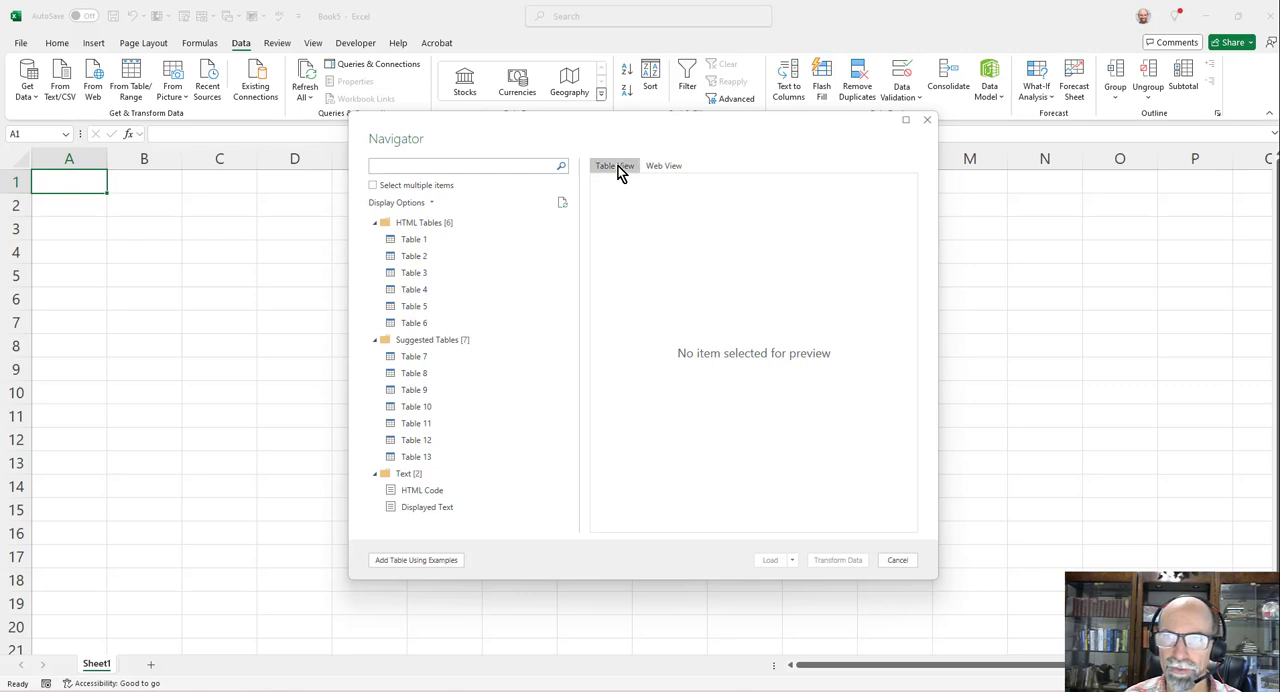
- Preview the HTML tables Table 1 to Table 6 and the suggested Table 7 one after another
{"action": "left_click", "coordinate": [428, 240]}
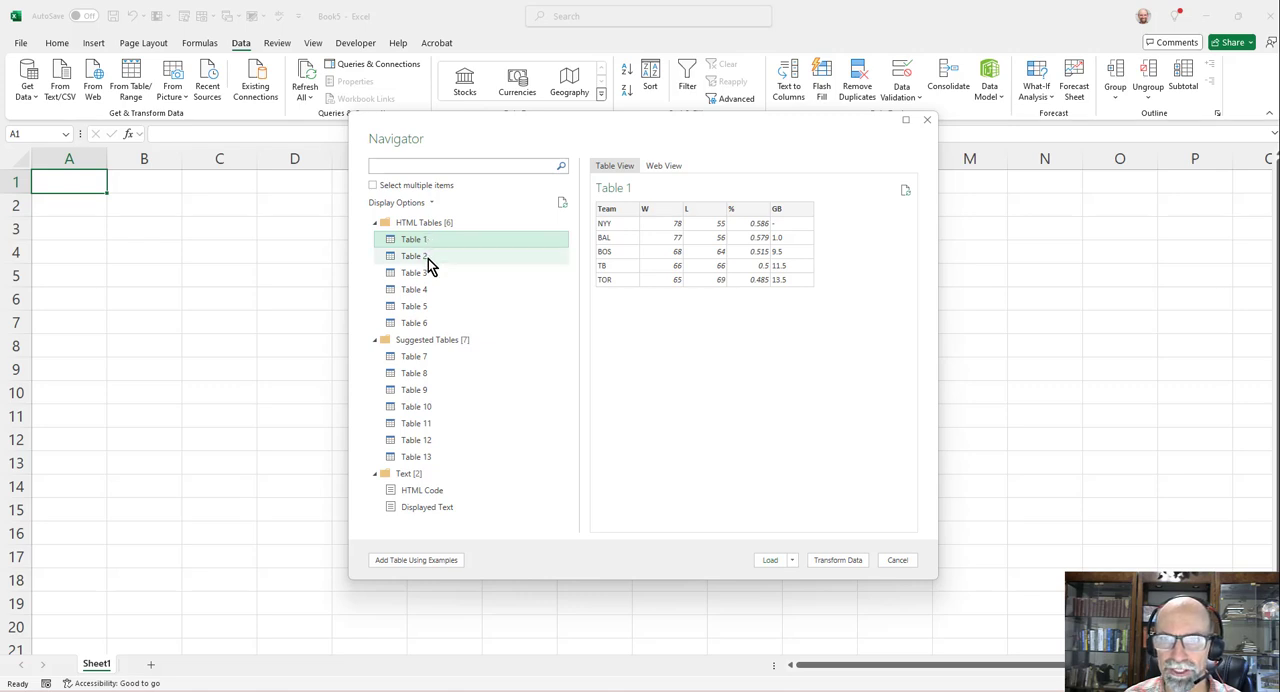
{"action": "left_click", "coordinate": [428, 259]}
{"action": "left_click", "coordinate": [428, 273]}
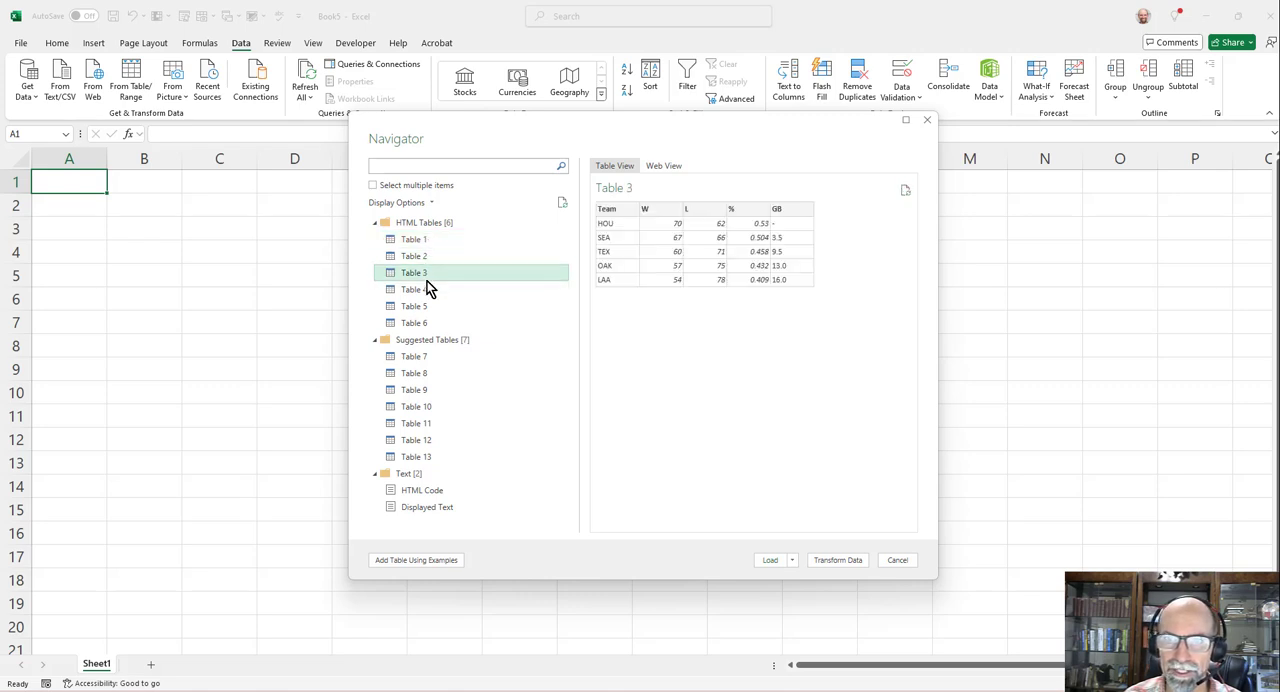
{"action": "left_click", "coordinate": [427, 290]}
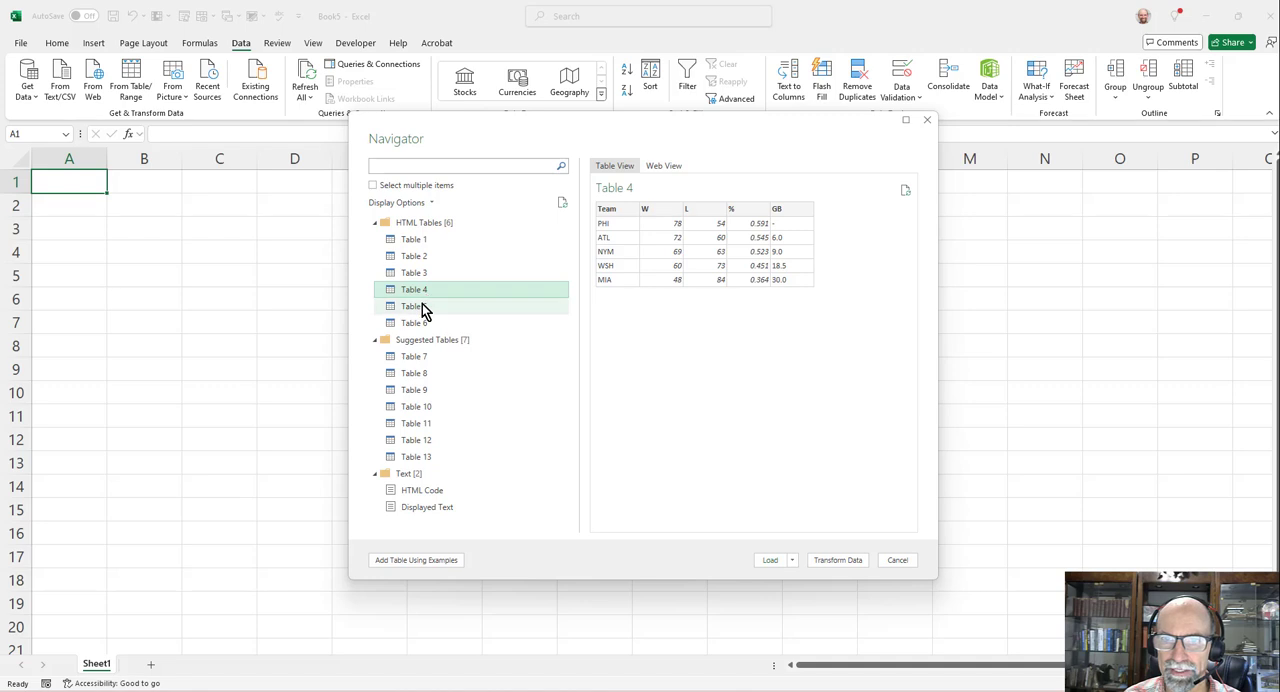
{"action": "left_click", "coordinate": [423, 306]}
{"action": "left_click", "coordinate": [421, 325]}
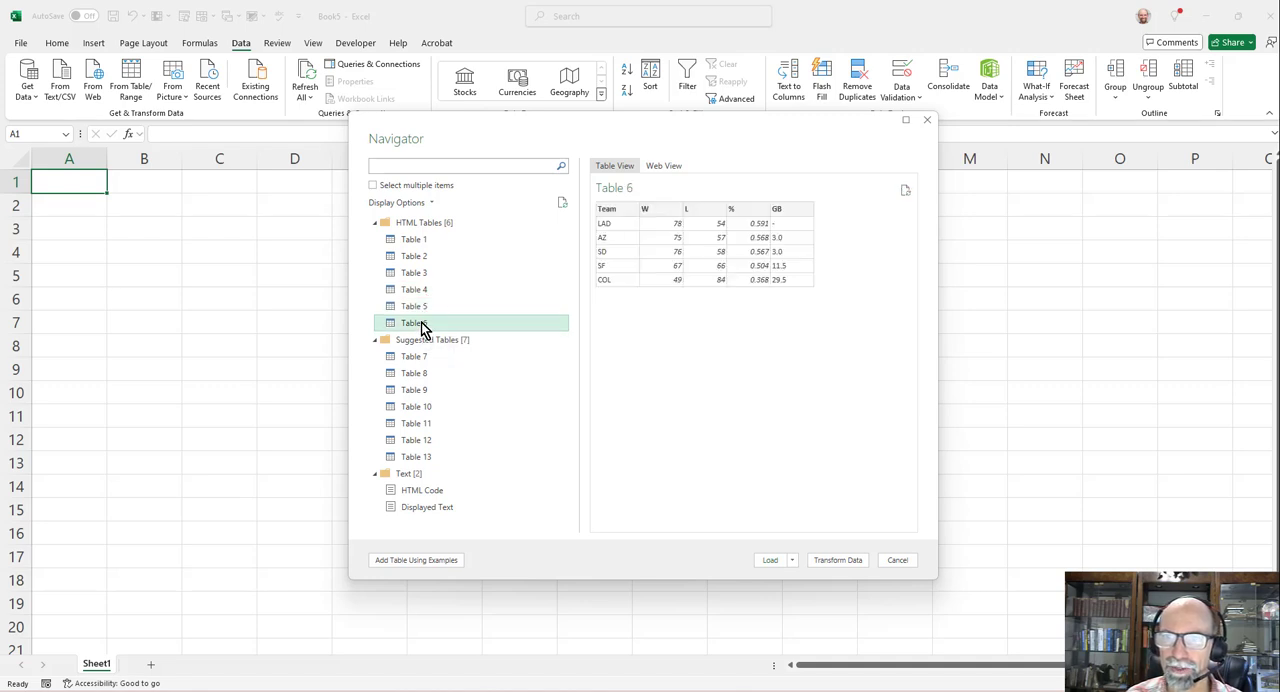
{"action": "left_click", "coordinate": [414, 358]}
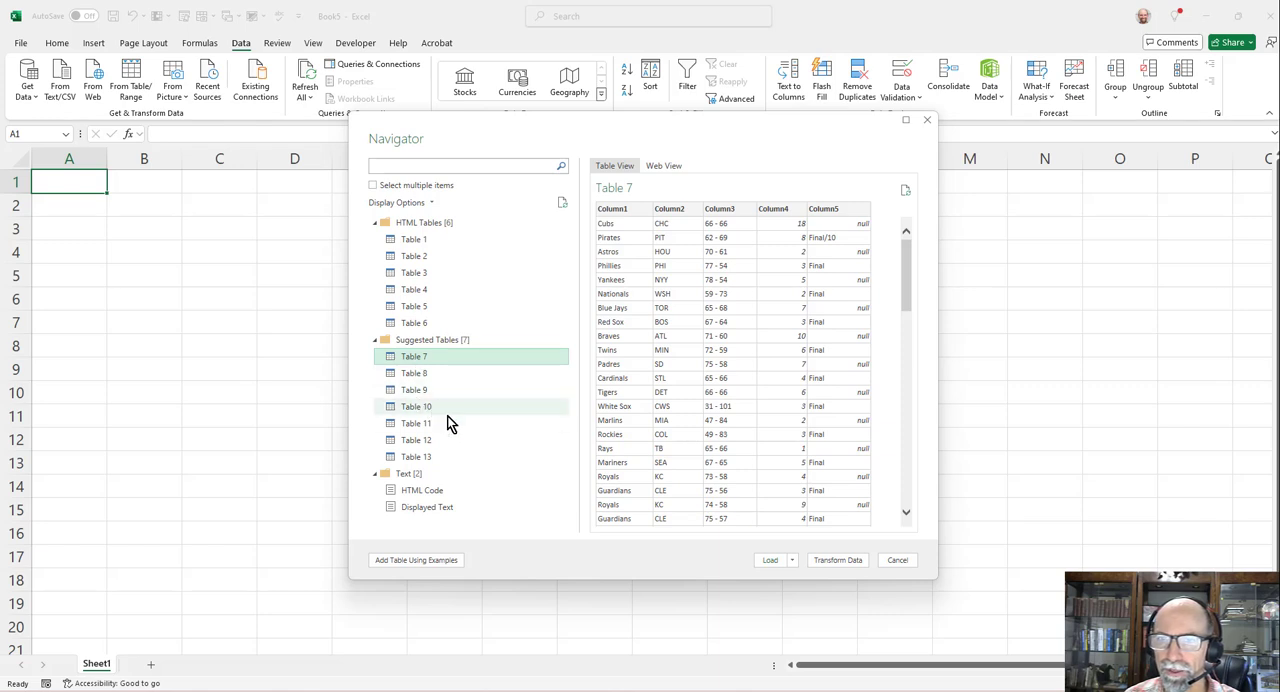
- Examine the imported site as a rendered web page in Web View
{"action": "left_click", "coordinate": [670, 167]}
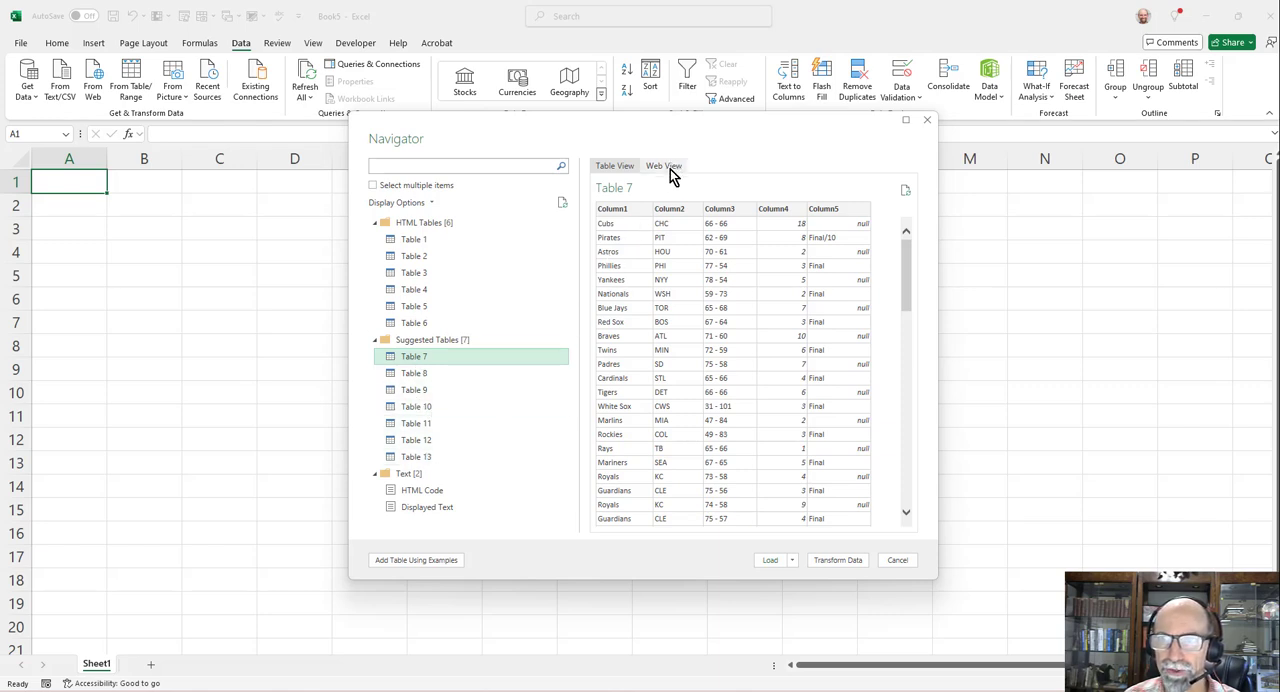
{"action": "left_click", "coordinate": [855, 185]}
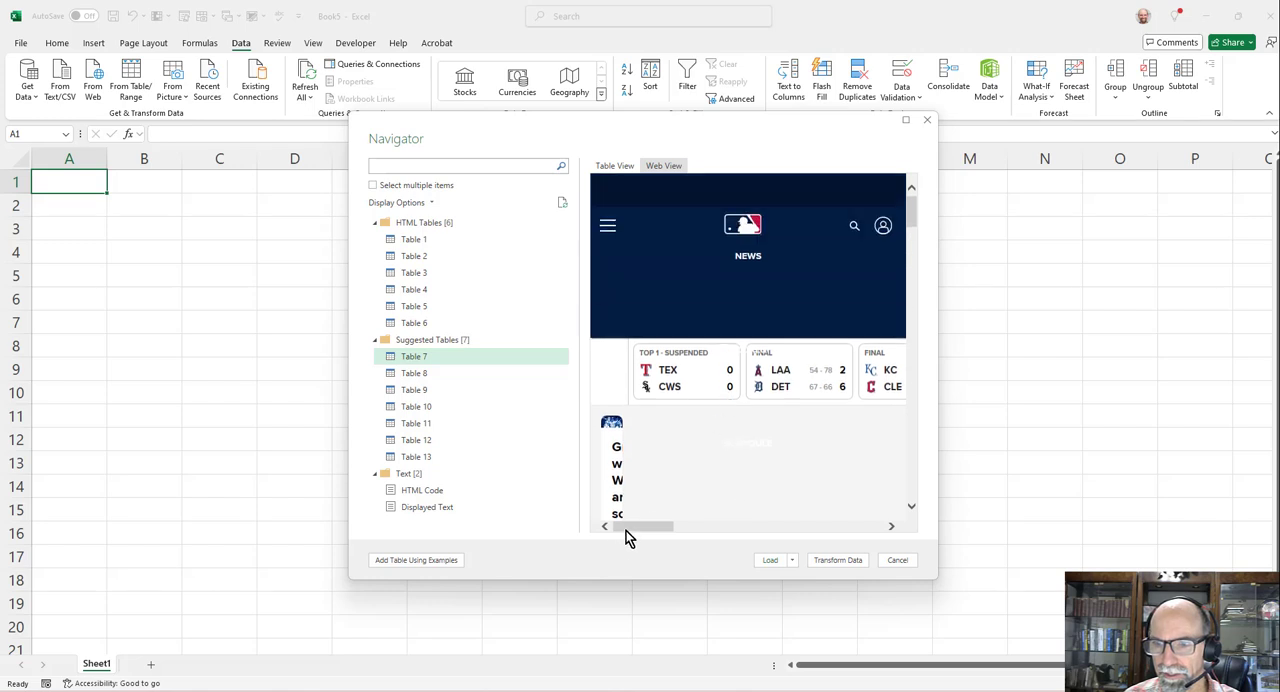
{"action": "mouse_move", "coordinate": [626, 527]}
{"action": "left_mouse_down"}
{"action": "mouse_move", "coordinate": [754, 529]}
{"action": "mouse_move", "coordinate": [608, 526]}
{"action": "left_mouse_up"}
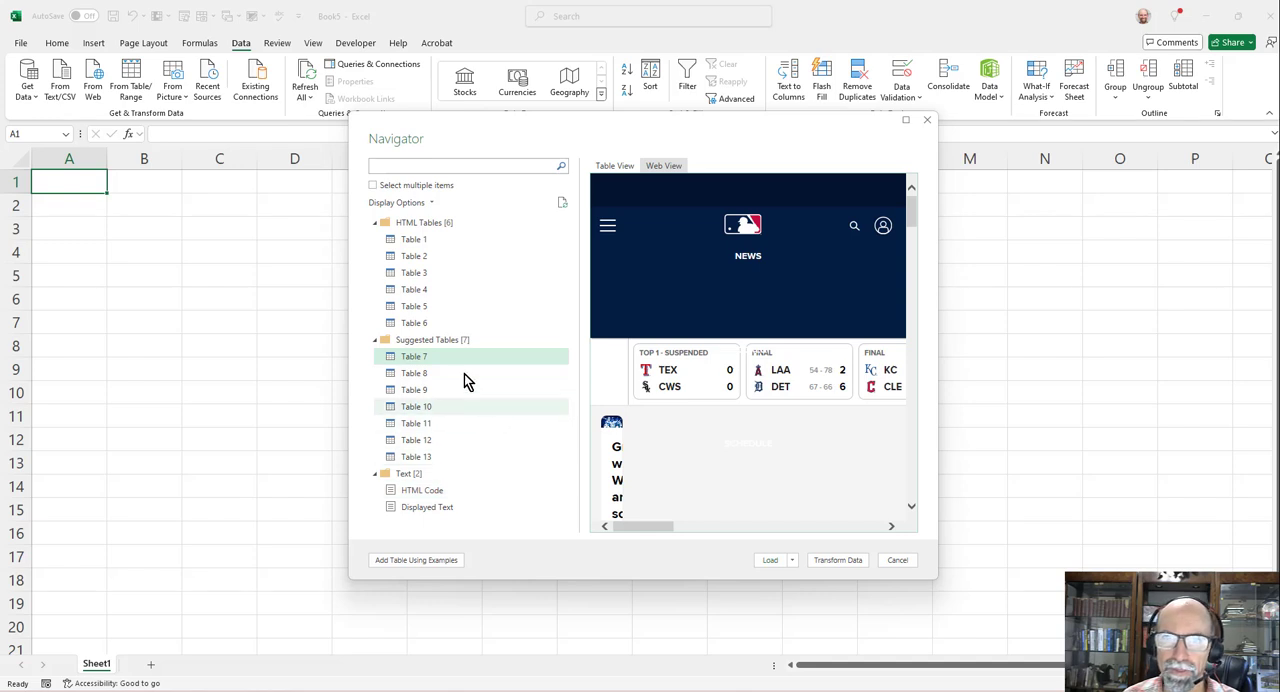
- Return to Table View and preview Table 4, Table 5 and Table 1
{"action": "left_click", "coordinate": [429, 290]}
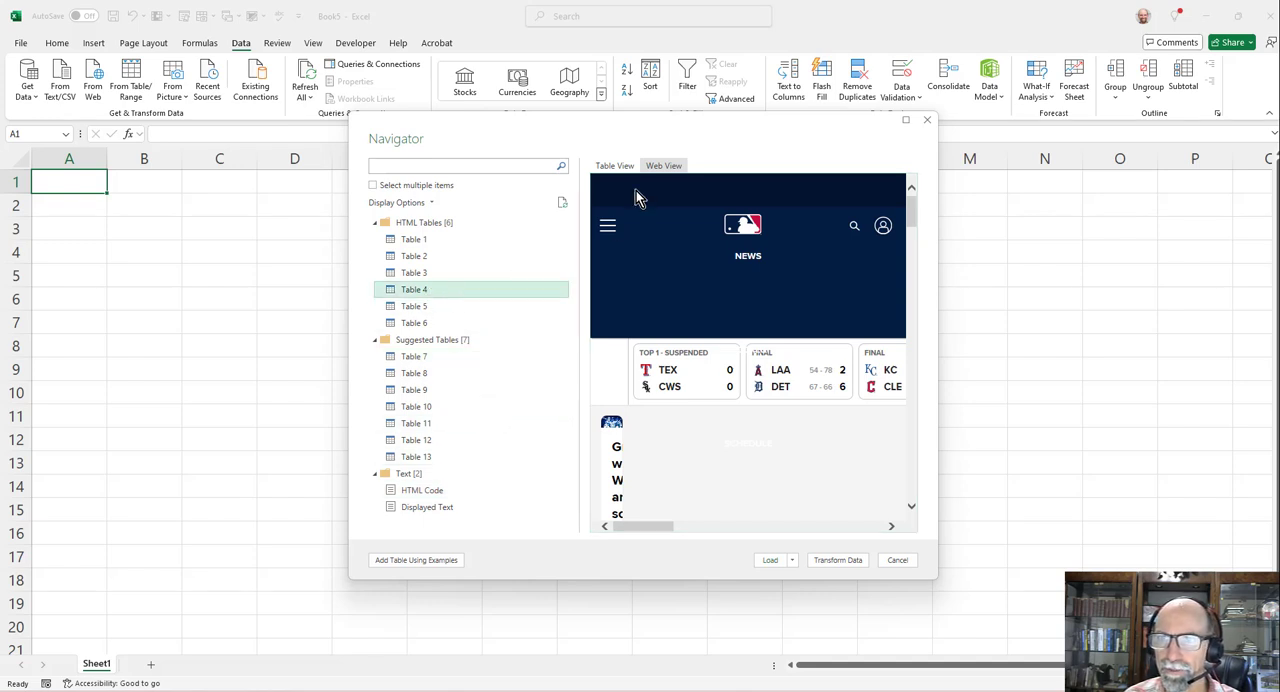
{"action": "left_click", "coordinate": [610, 168]}
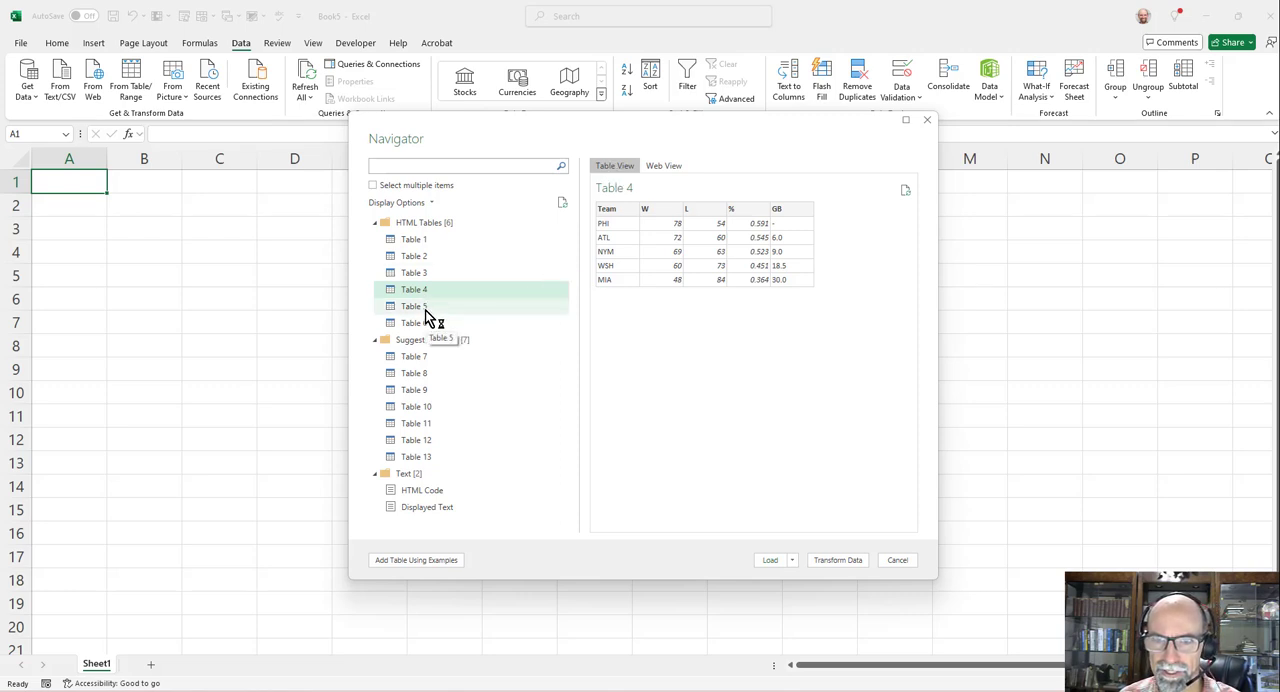
{"action": "left_click", "coordinate": [425, 310]}
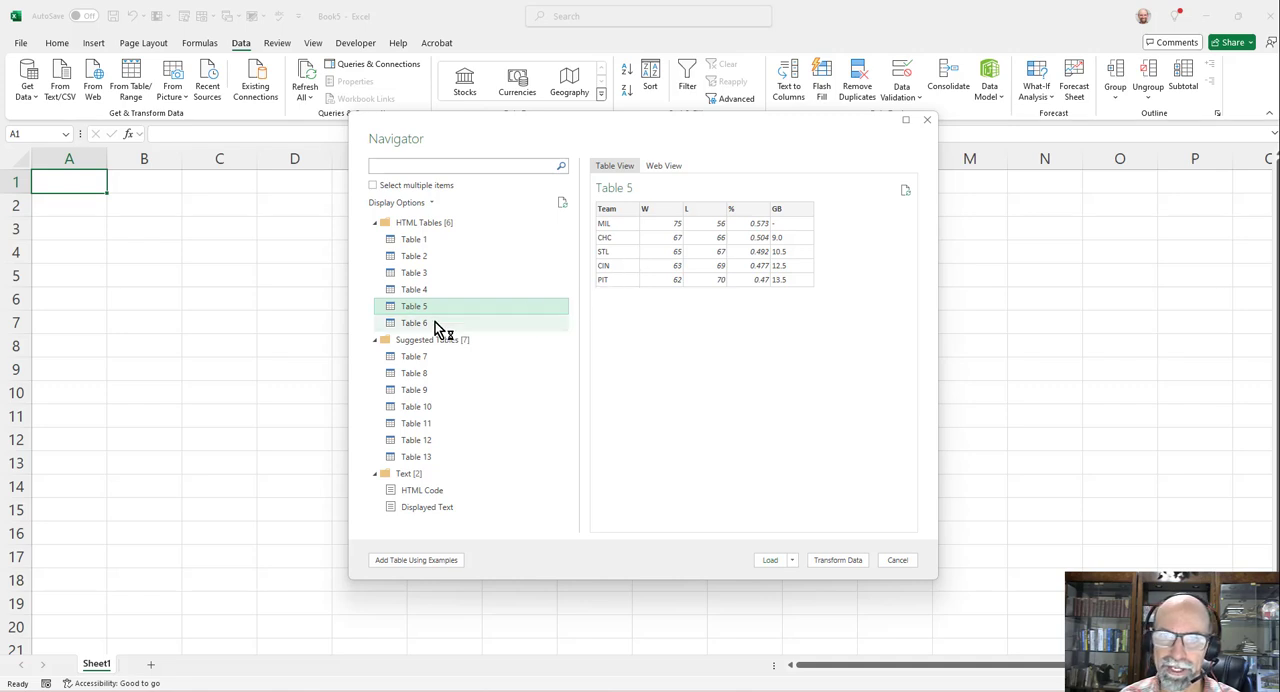
{"action": "left_click", "coordinate": [418, 242]}
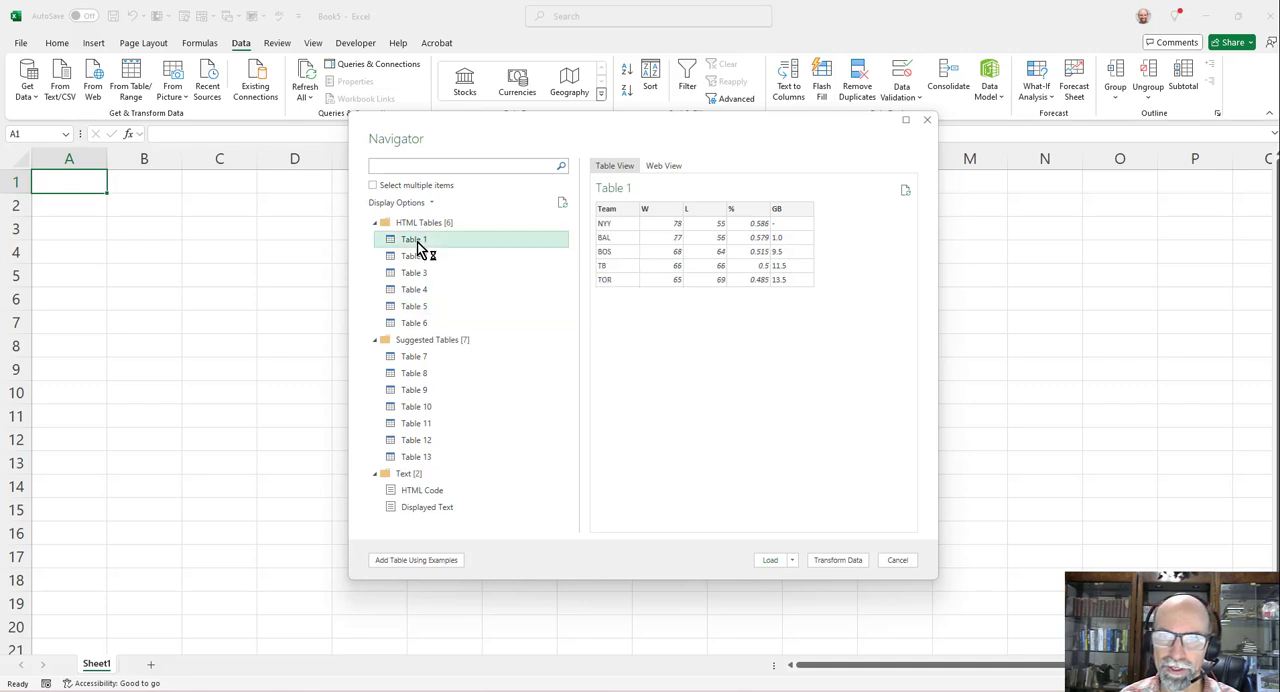
- Allow multiple items, select Table 1 and Table 5, and open both for transformation in Power Query Editor
{"action": "left_click", "coordinate": [374, 187]}
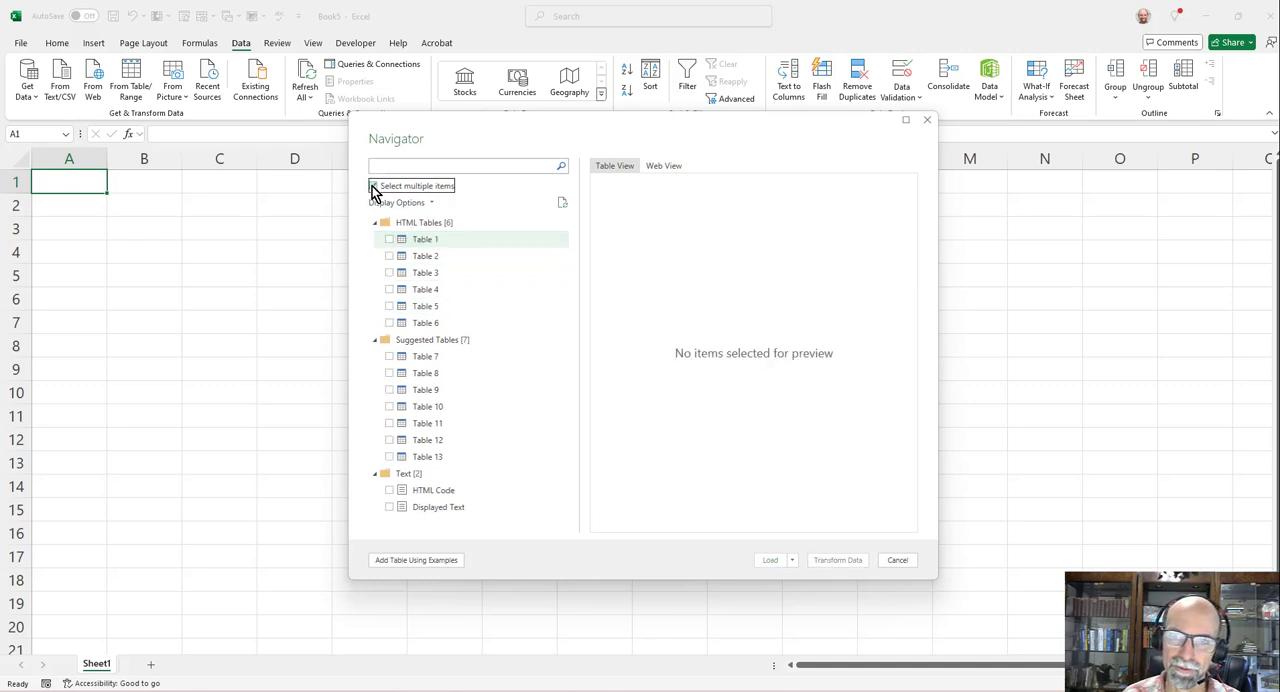
{"action": "left_click", "coordinate": [390, 241]}
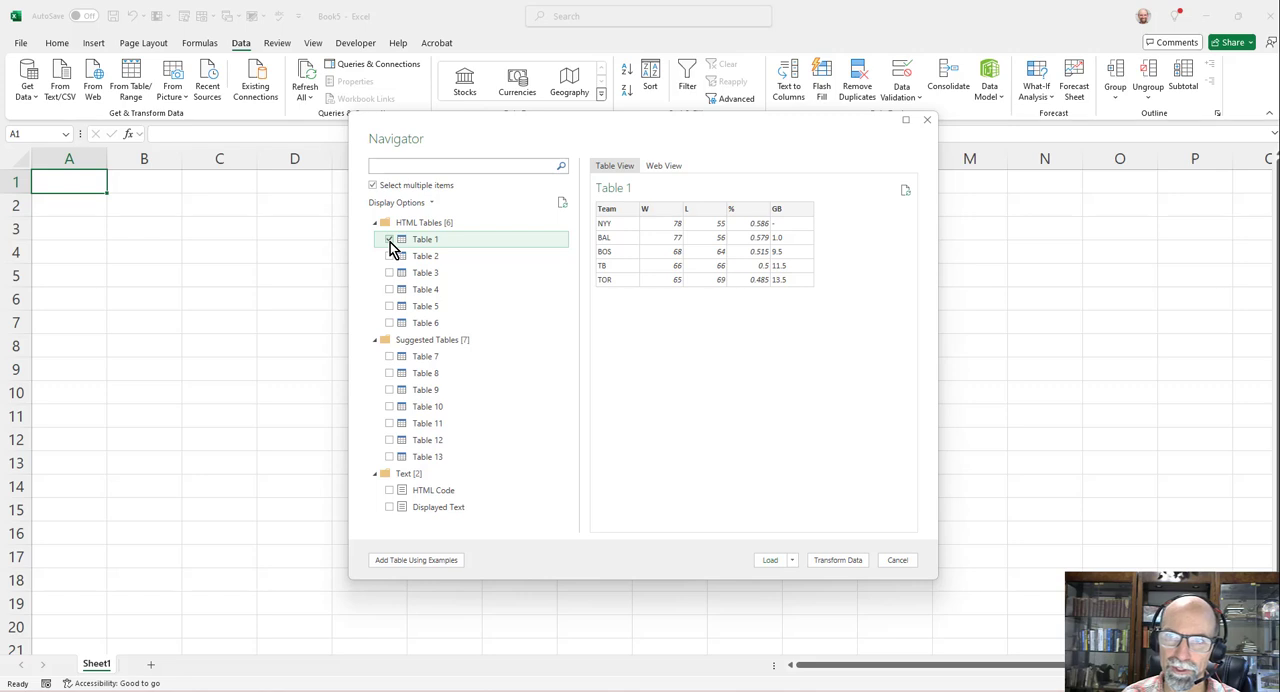
{"action": "left_click", "coordinate": [390, 307]}
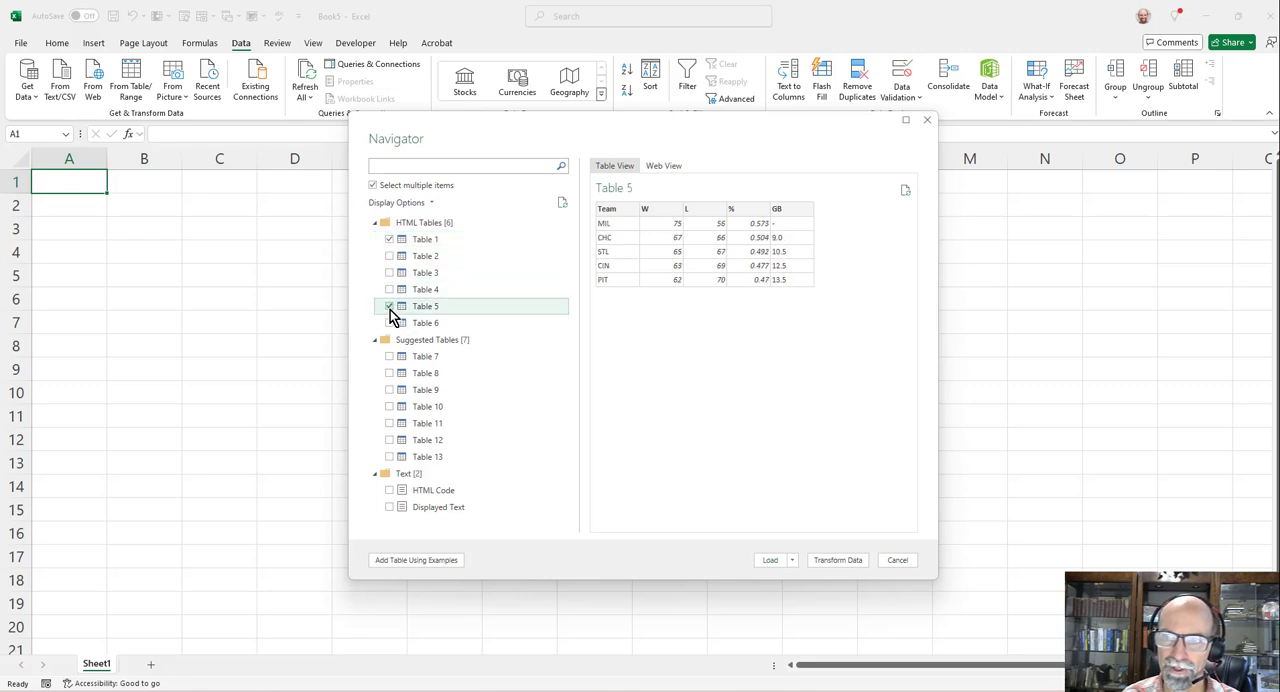
{"action": "left_click", "coordinate": [834, 561]}
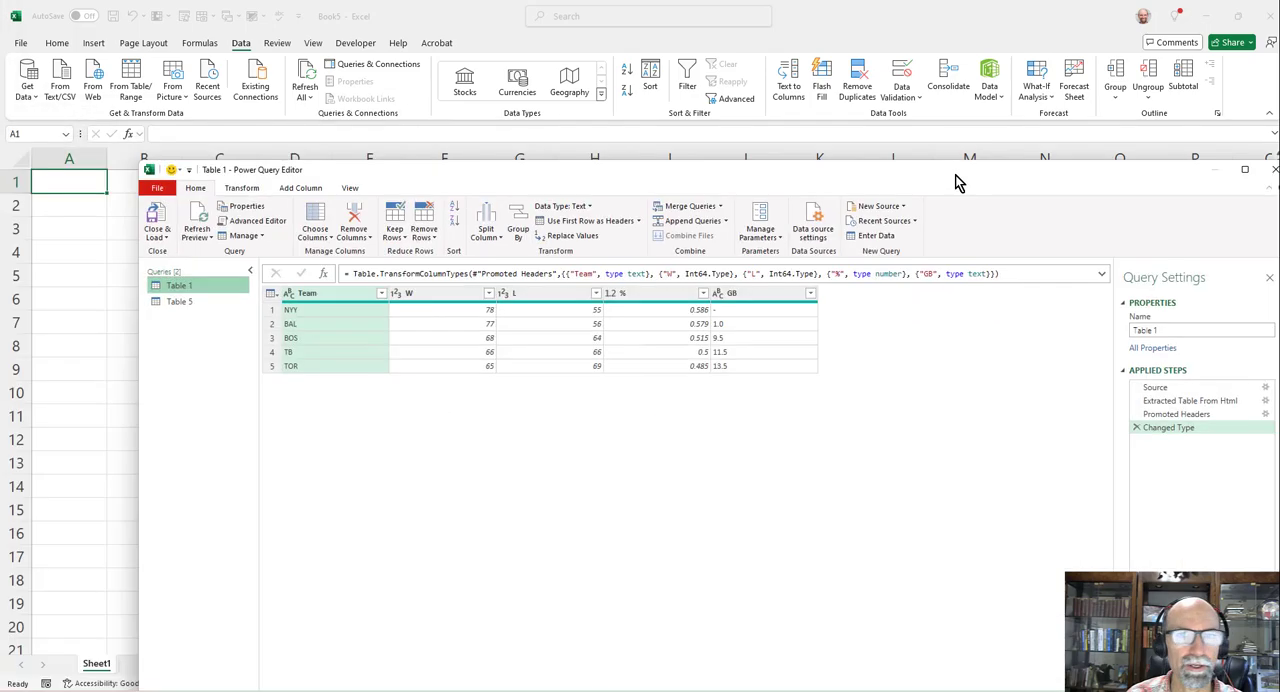
{"action": "left_click_drag", "start_coordinate": [957, 178], "coordinate": [846, 98]}
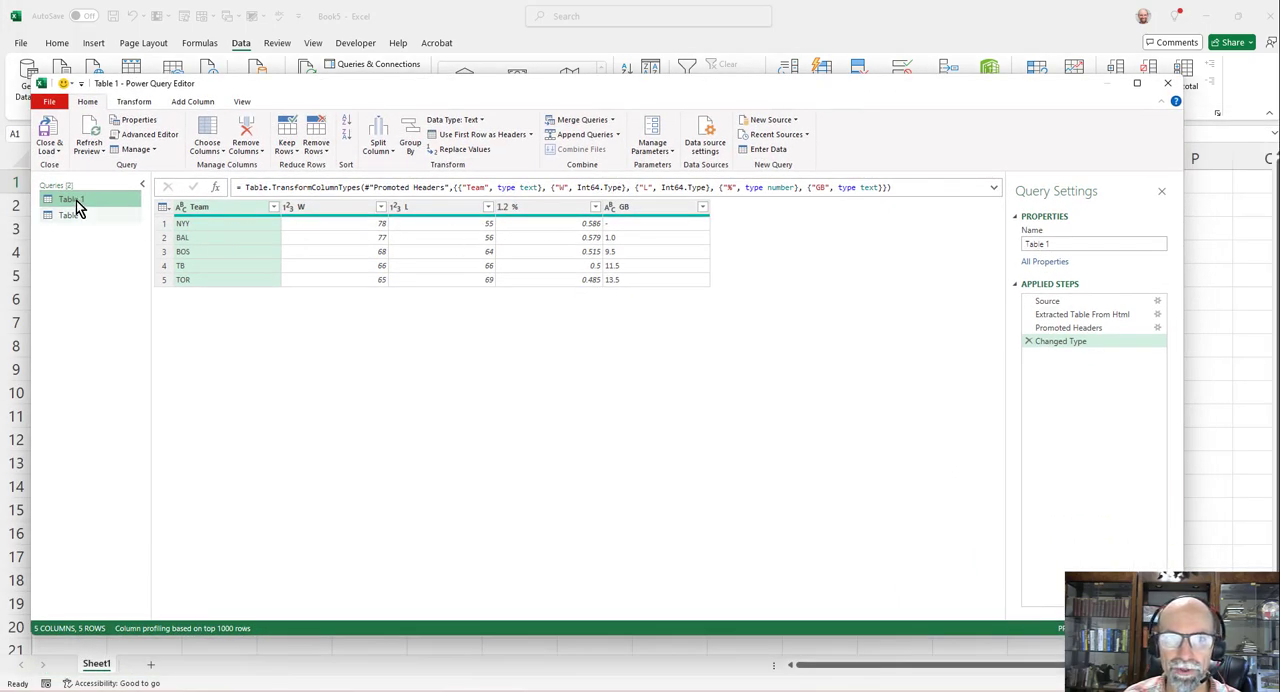
- Rename the Table 1 query as NL EAST
{"action": "left_click", "coordinate": [1077, 243]}
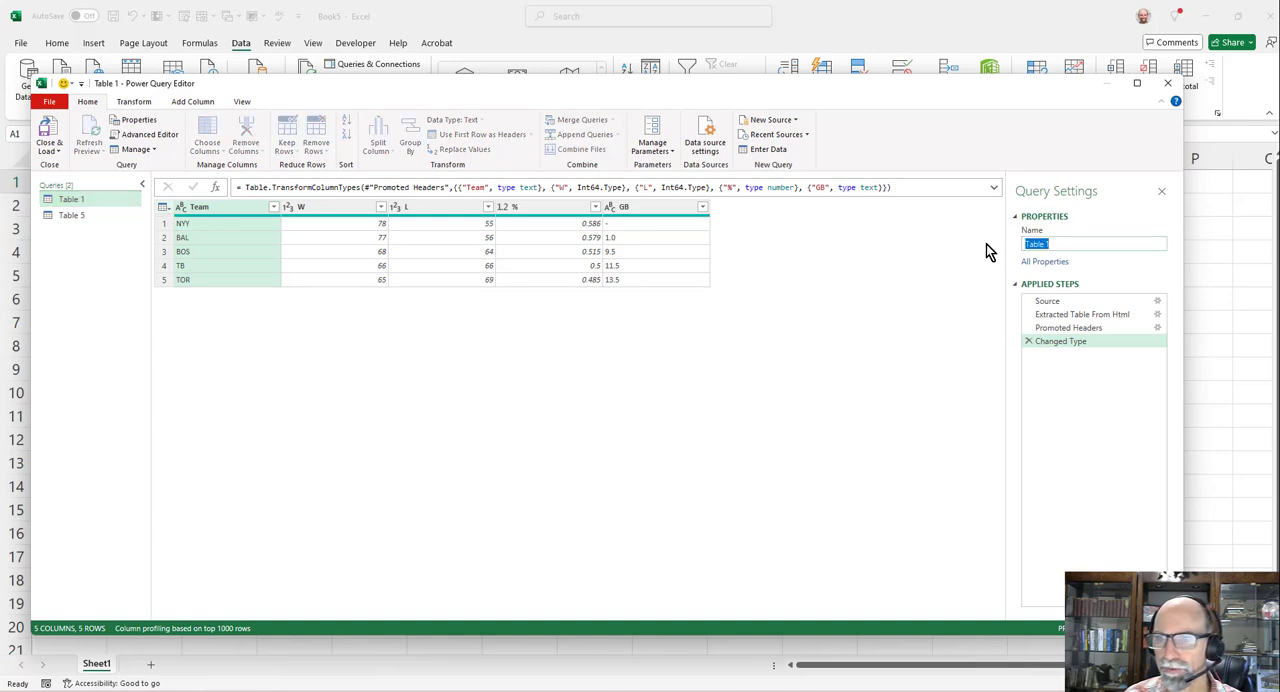
{"action": "type", "text": "NL EAST"}
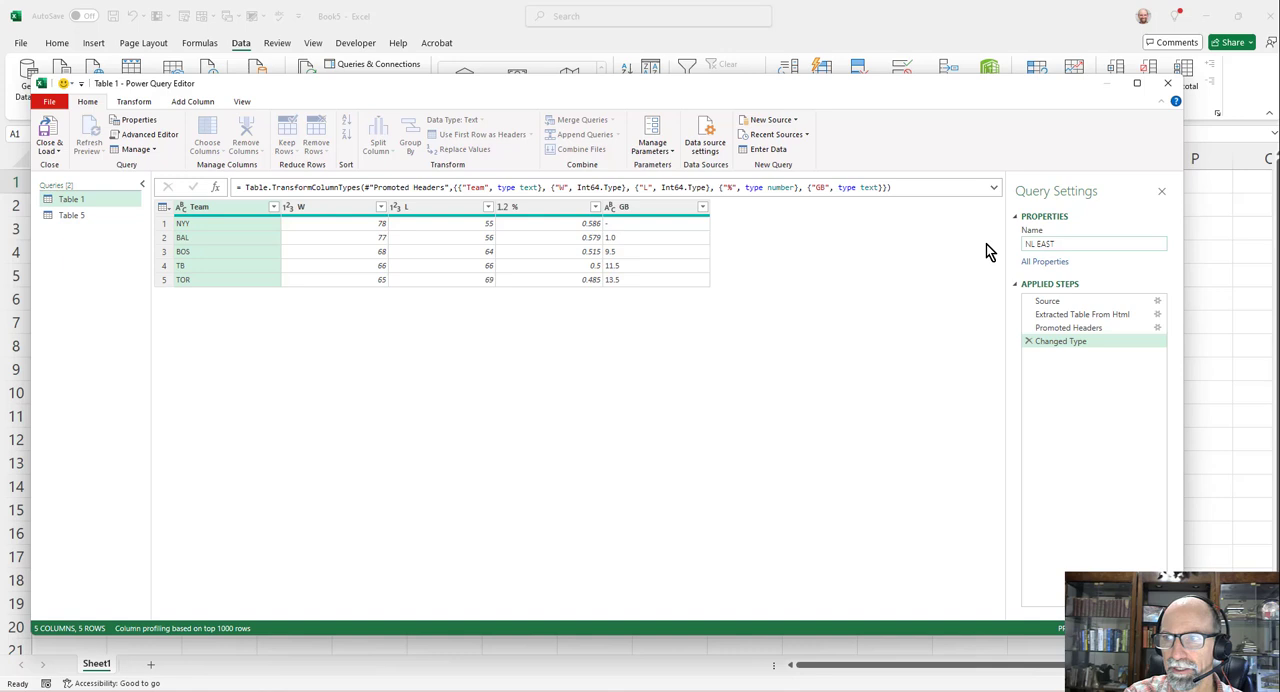
{"action": "key", "text": "Return"}
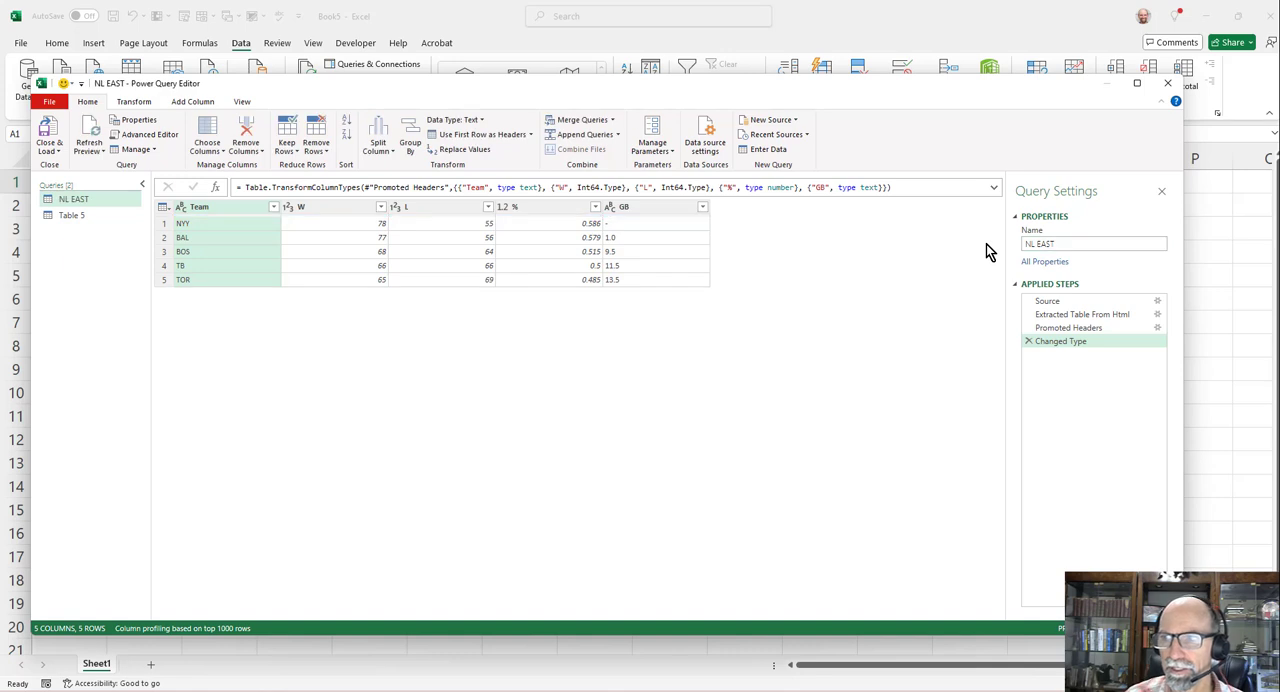
- Rename the Table 5 query as NL Central
{"action": "left_click", "coordinate": [76, 218]}
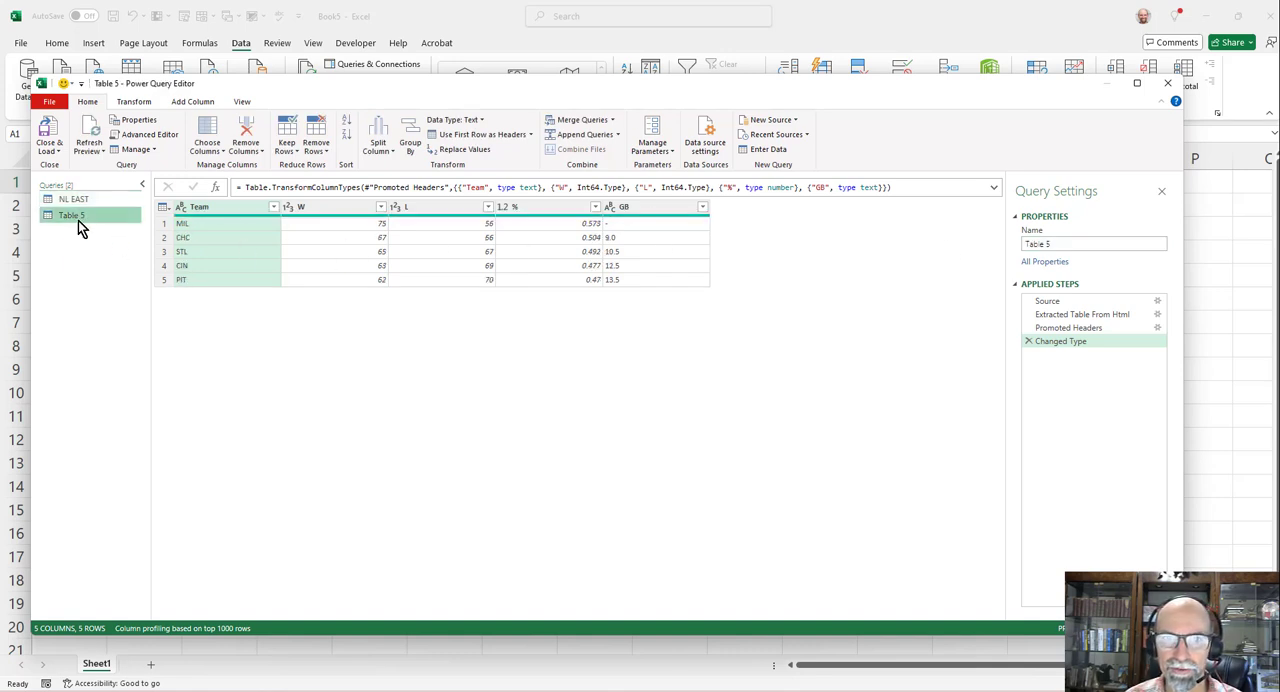
{"action": "left_click", "coordinate": [1077, 242]}
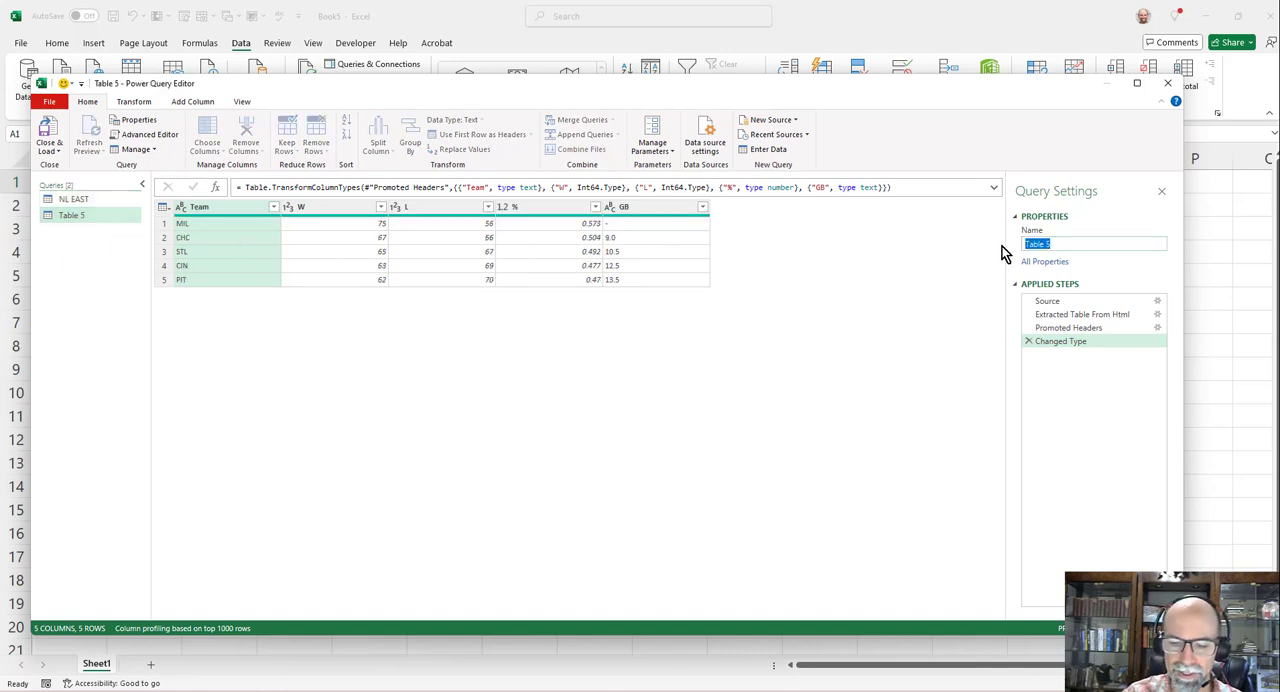
{"action": "type", "text": "NL Central"}
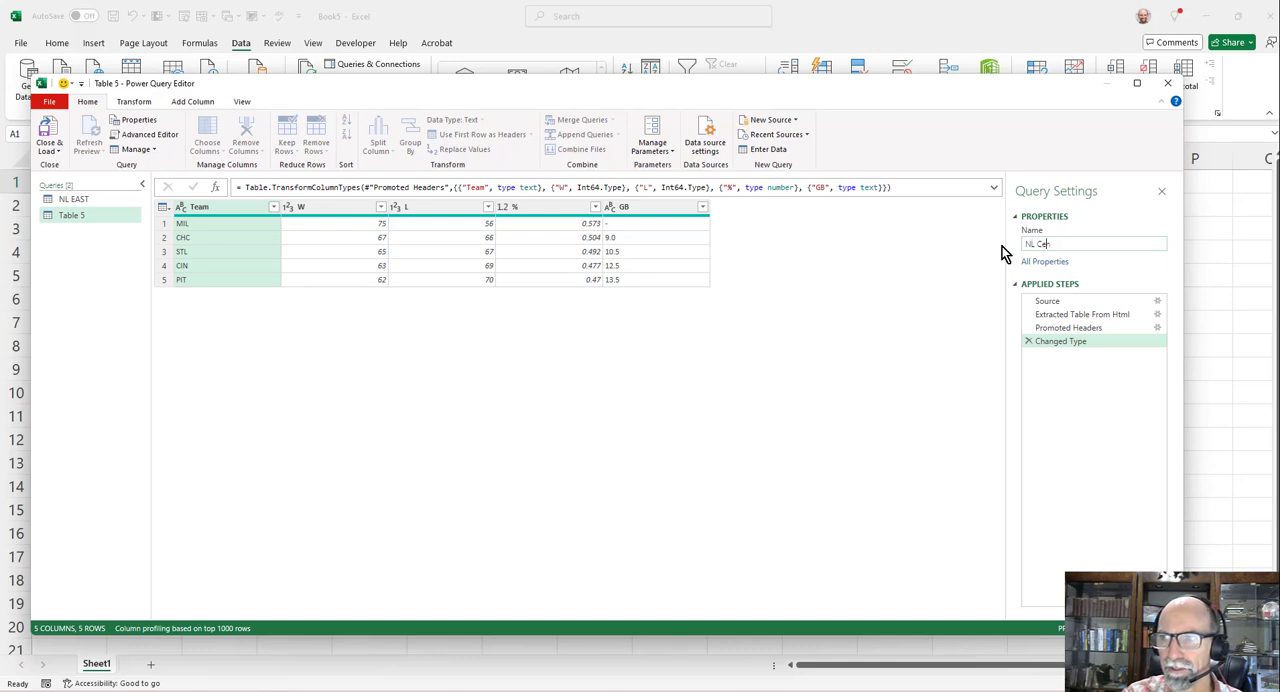
{"action": "key", "text": "Return"}
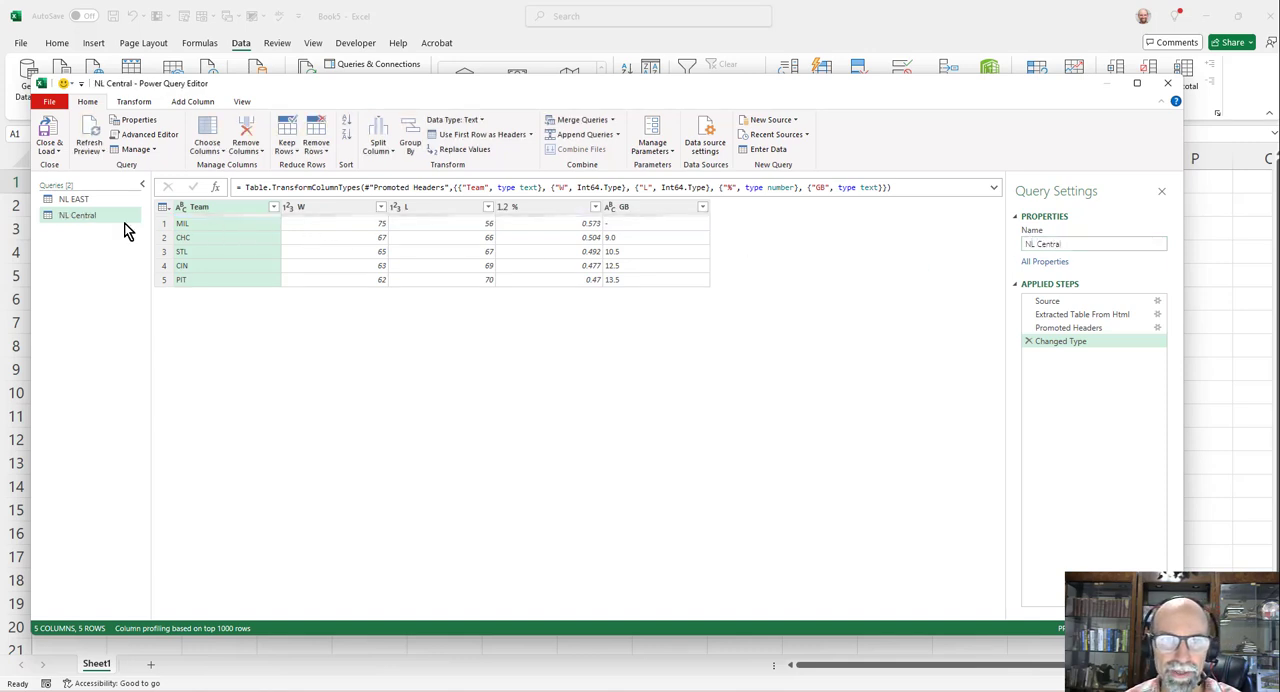
- Correct the name of the first query to AL EAST
{"action": "left_click", "coordinate": [86, 200]}
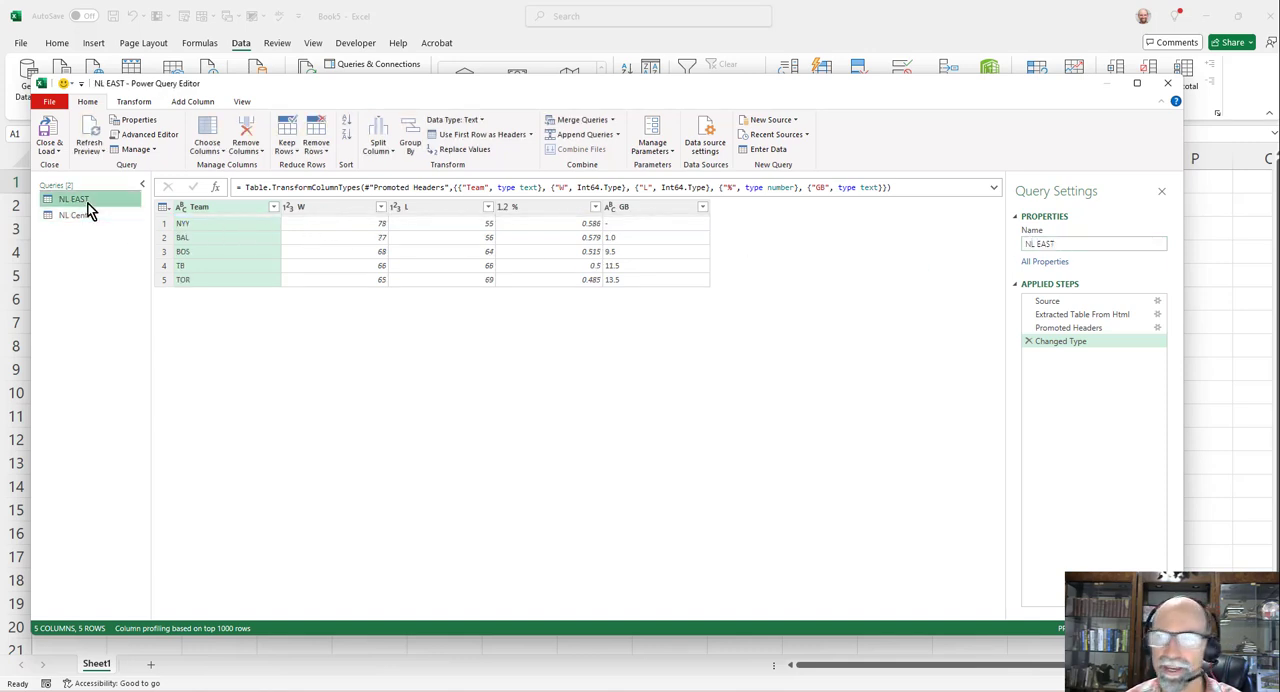
{"action": "double_click", "coordinate": [1030, 244]}
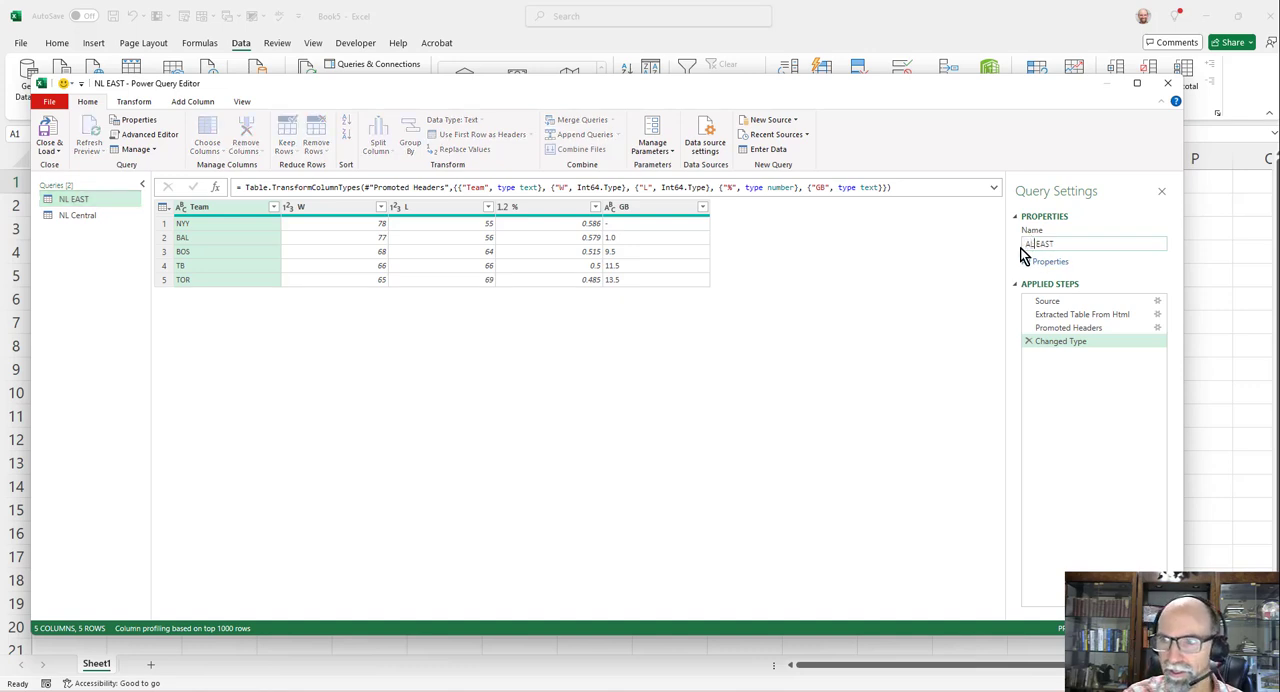
{"action": "key", "text": "Return"}
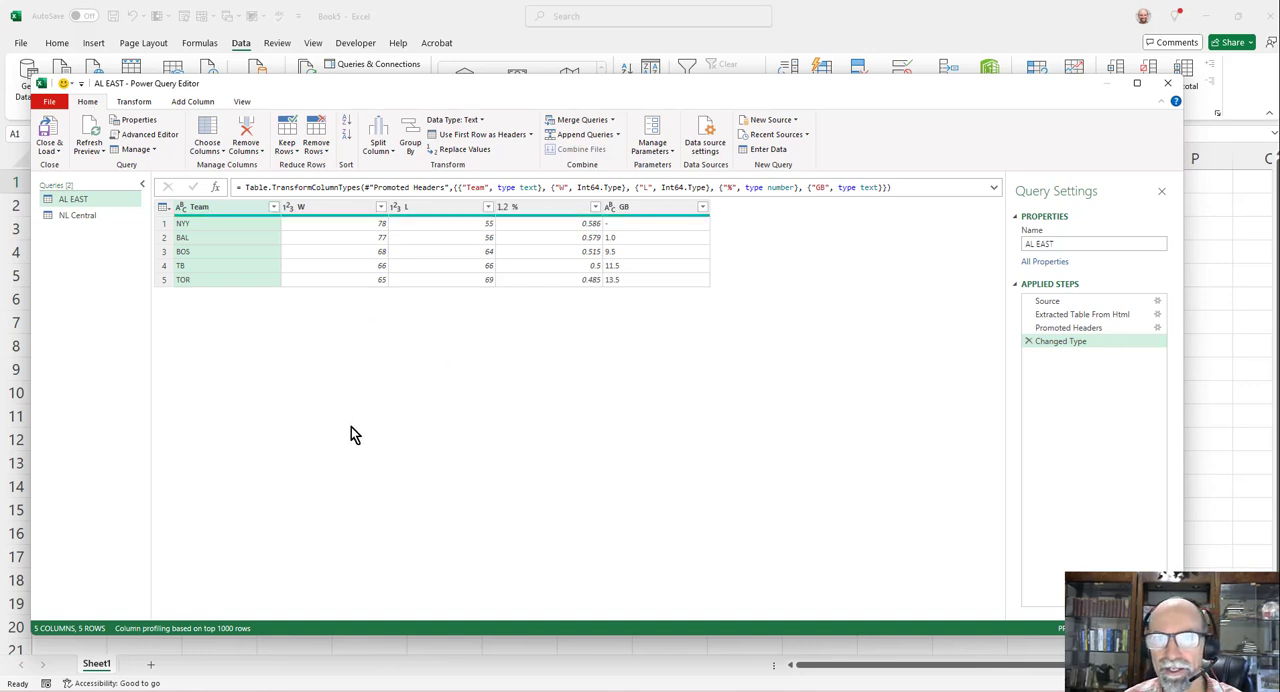
- Keep only the Team, W, L and GB columns in the AL EAST query, leaving out the % column
{"action": "left_click", "coordinate": [207, 131]}
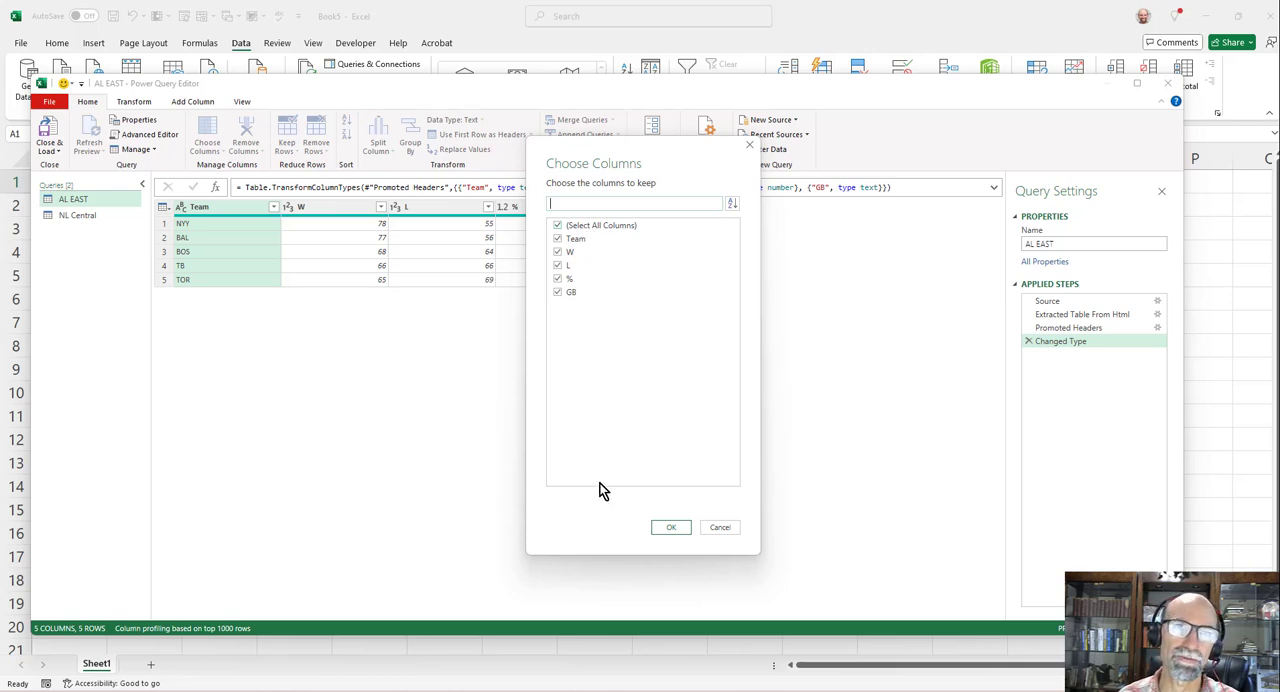
{"action": "left_click", "coordinate": [558, 226]}
{"action": "left_click", "coordinate": [558, 240]}
{"action": "left_click", "coordinate": [558, 253]}
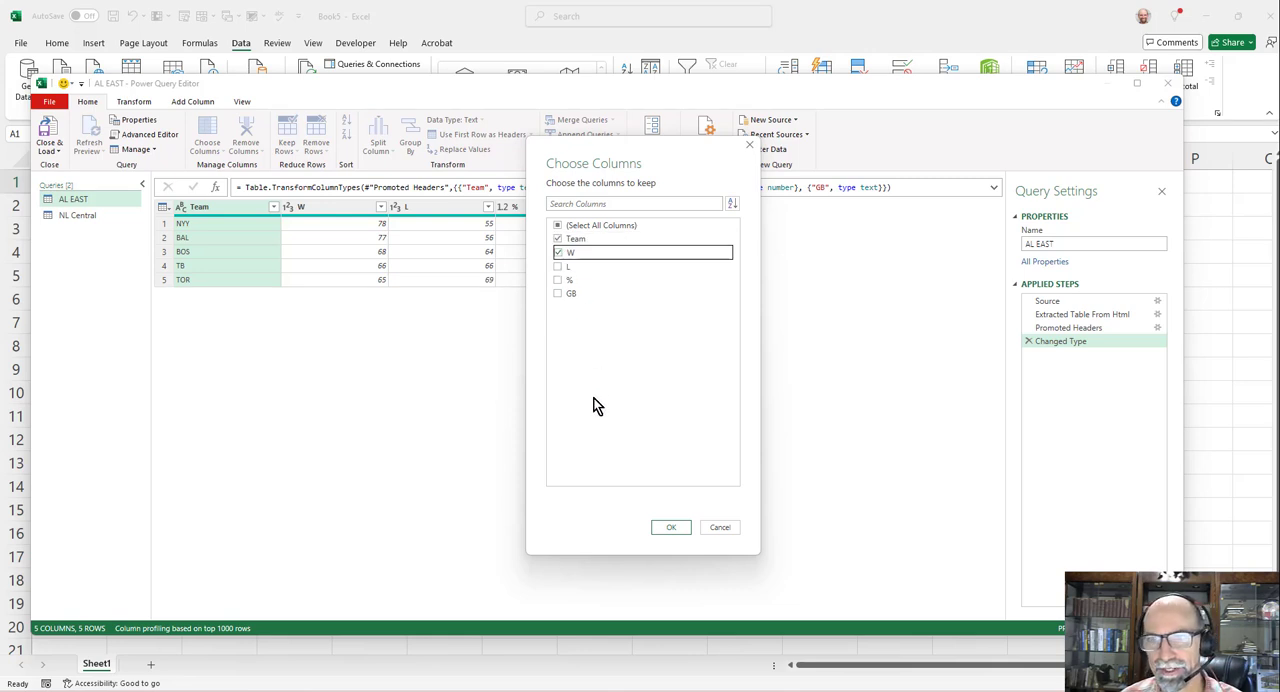
{"action": "left_click", "coordinate": [558, 266]}
{"action": "left_click", "coordinate": [558, 292]}
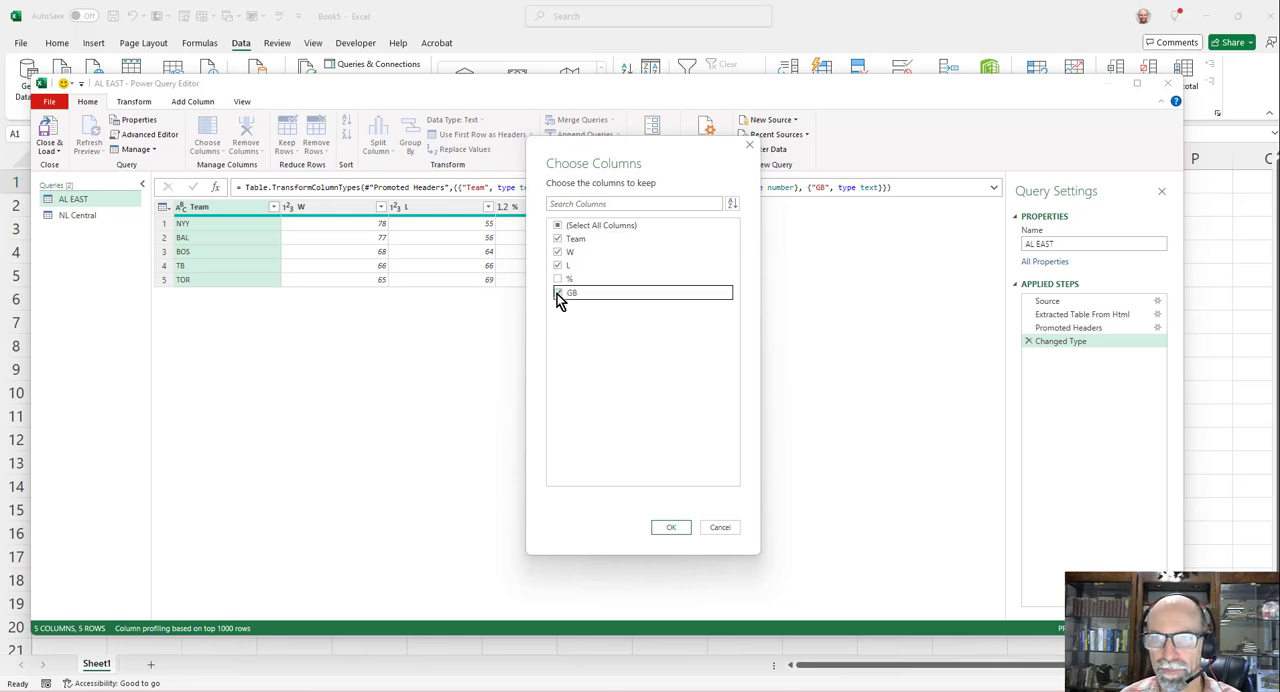
{"action": "left_click", "coordinate": [676, 528]}
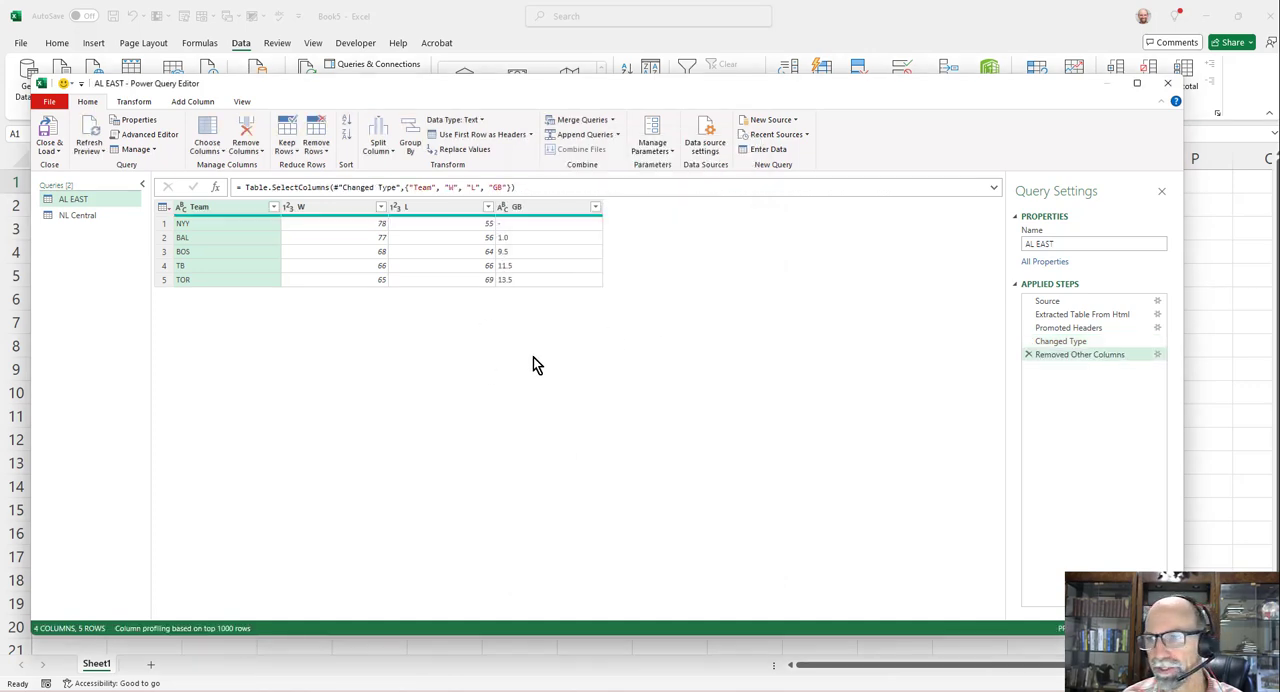
- Reopen the settings of the Removed Other Columns step, try including the % column, and discard the change
{"action": "left_click", "coordinate": [1157, 356]}
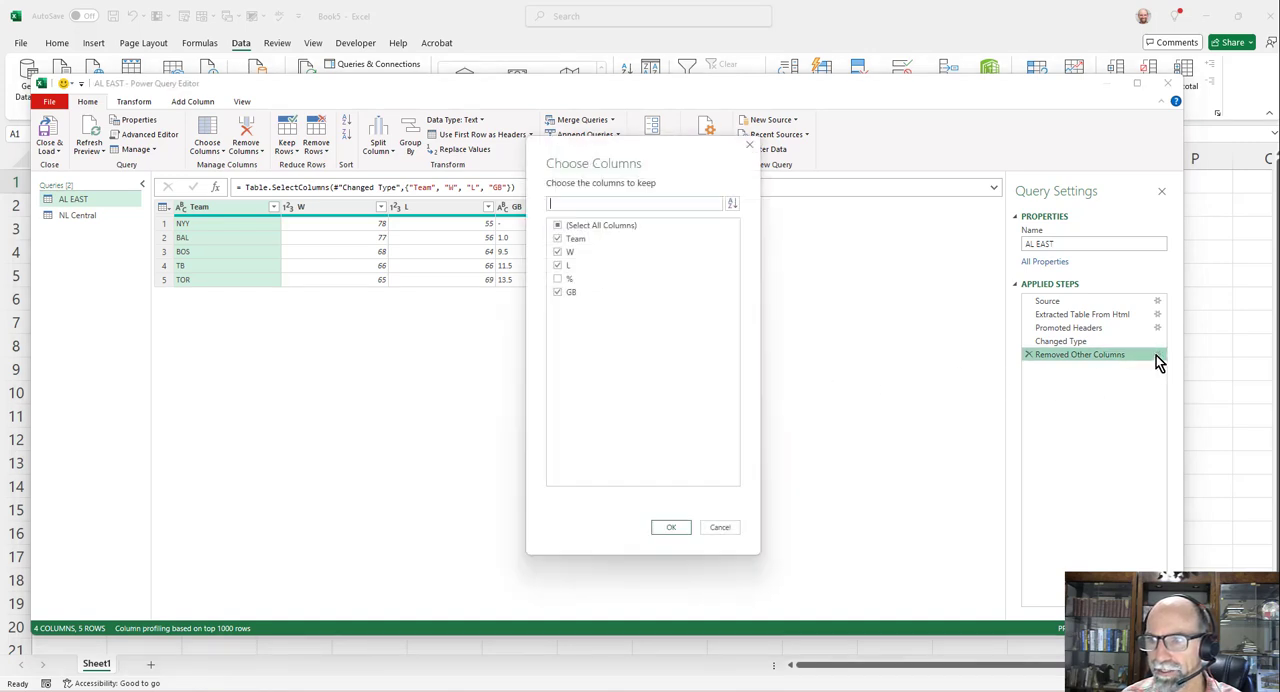
{"action": "left_click", "coordinate": [559, 281]}
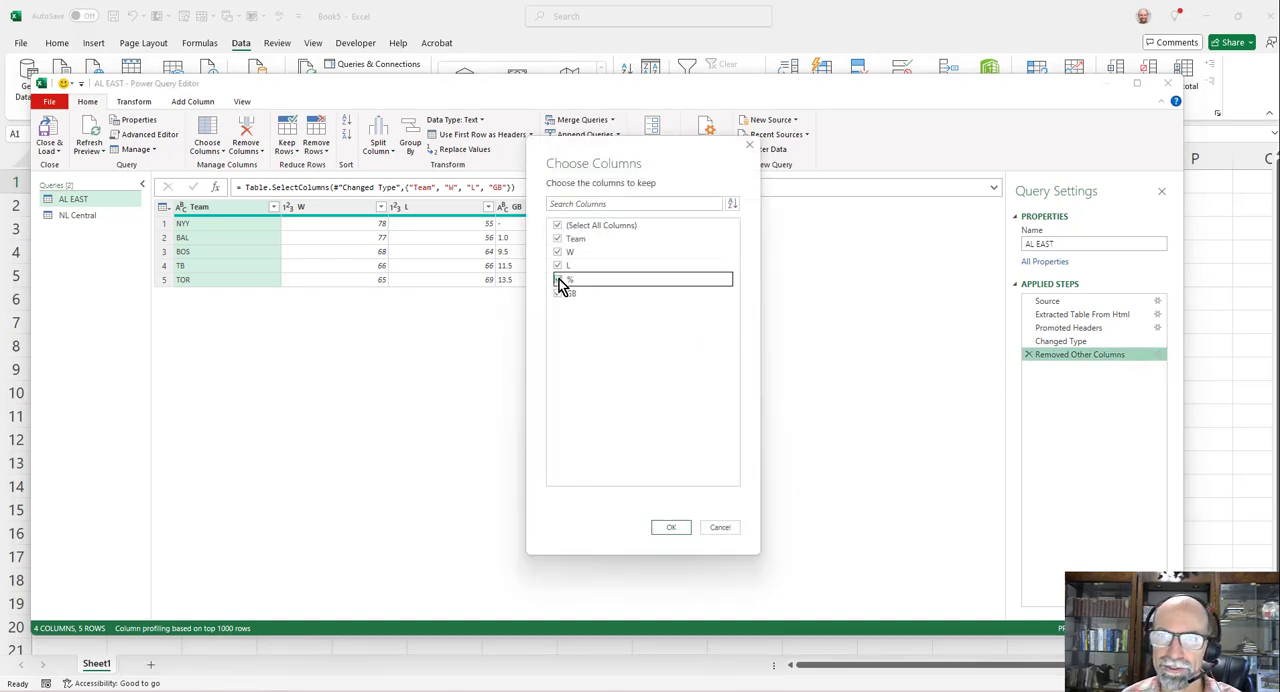
{"action": "left_click", "coordinate": [720, 530]}
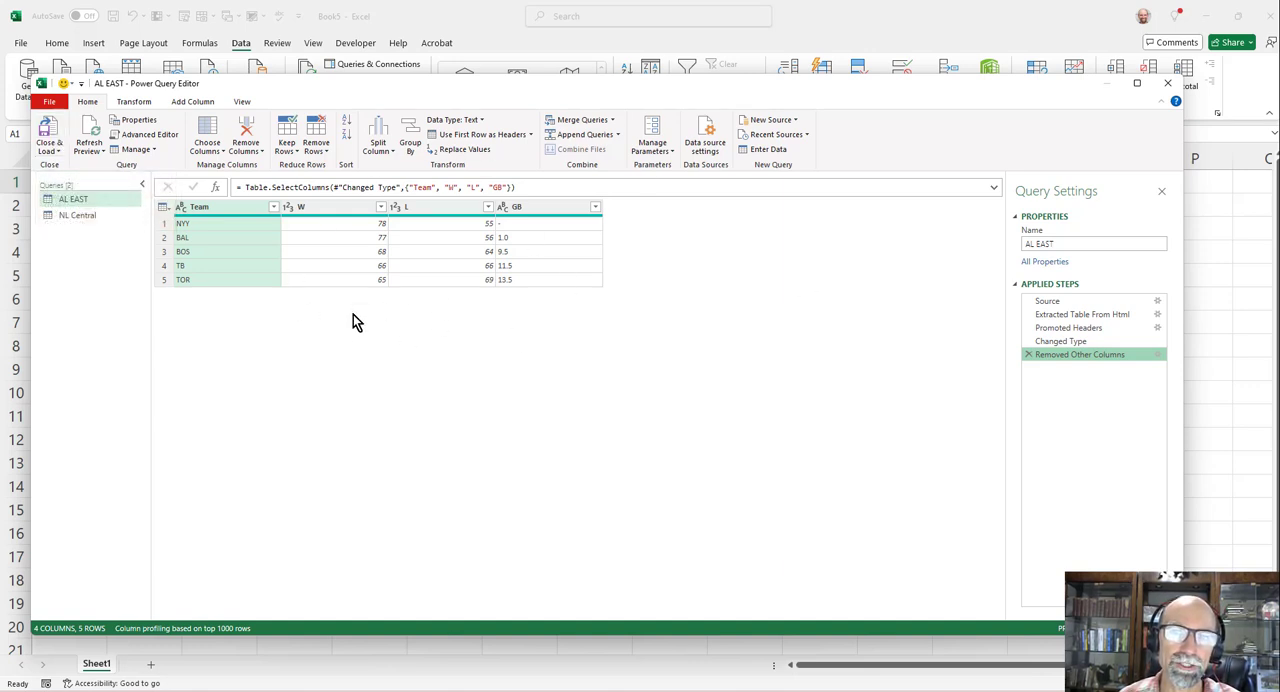
{"action": "left_click", "coordinate": [140, 103]}
{"action": "left_click", "coordinate": [180, 103]}
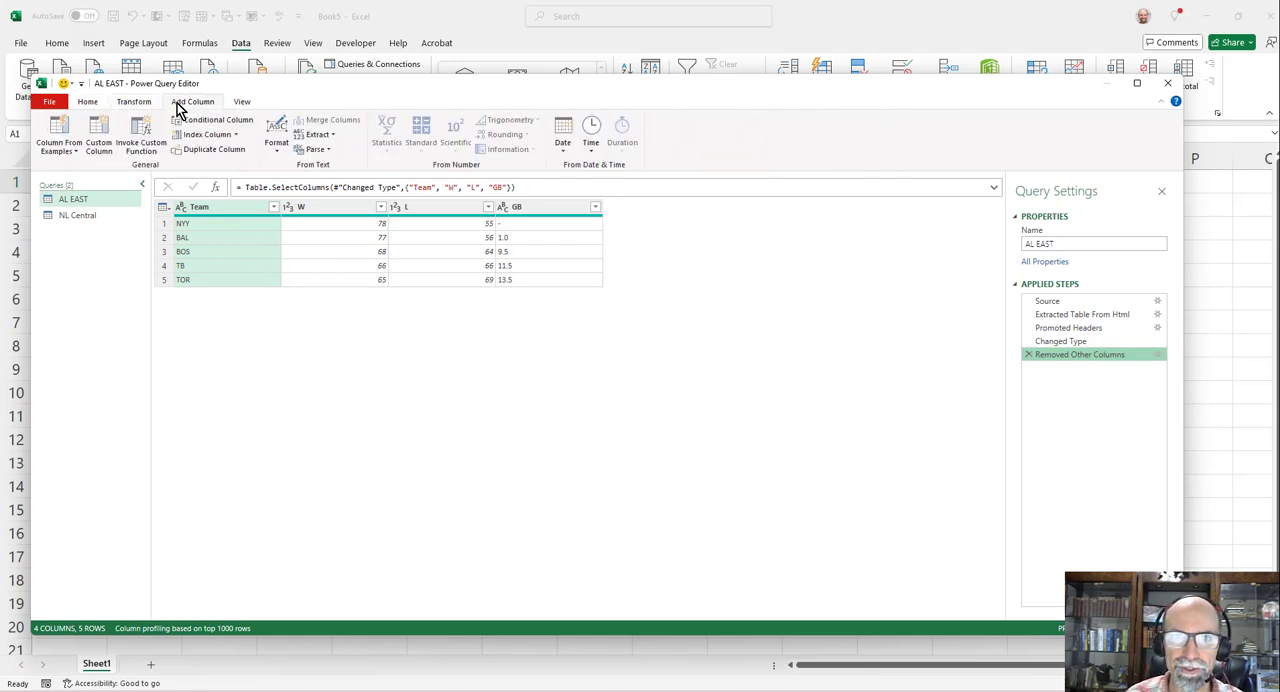
{"action": "left_click", "coordinate": [242, 102]}
{"action": "left_click", "coordinate": [190, 102]}
{"action": "left_click", "coordinate": [134, 102]}
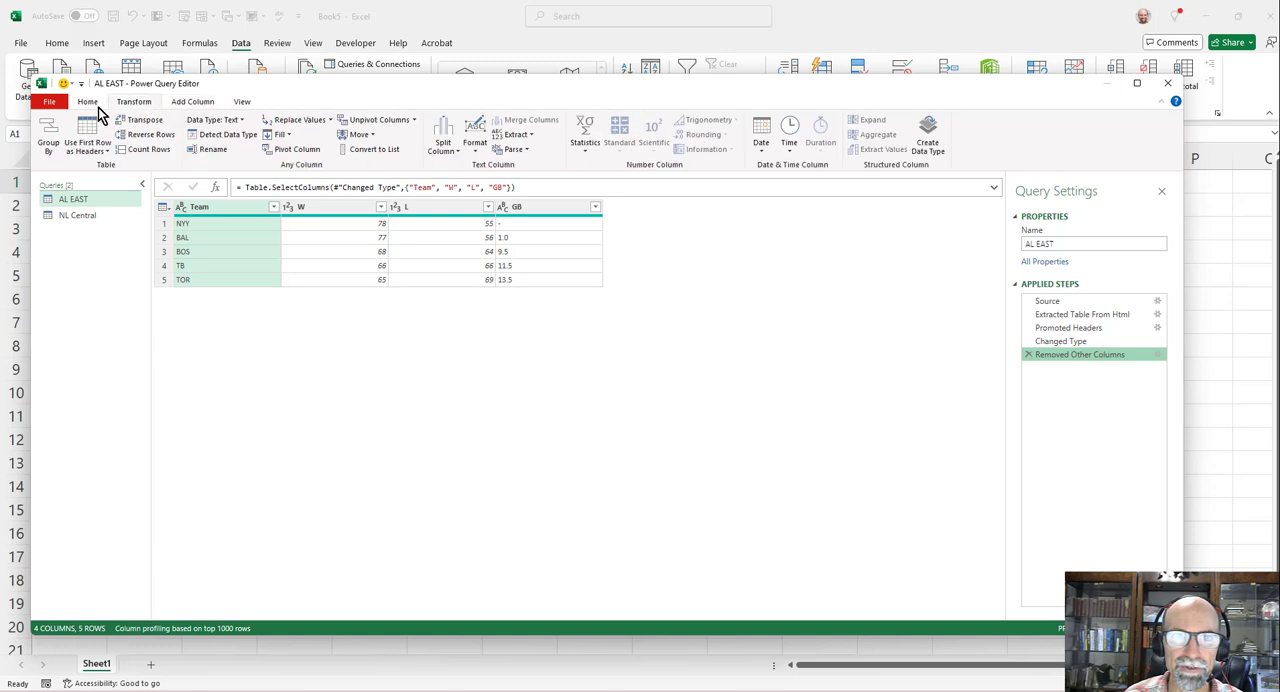
{"action": "left_click", "coordinate": [90, 103]}
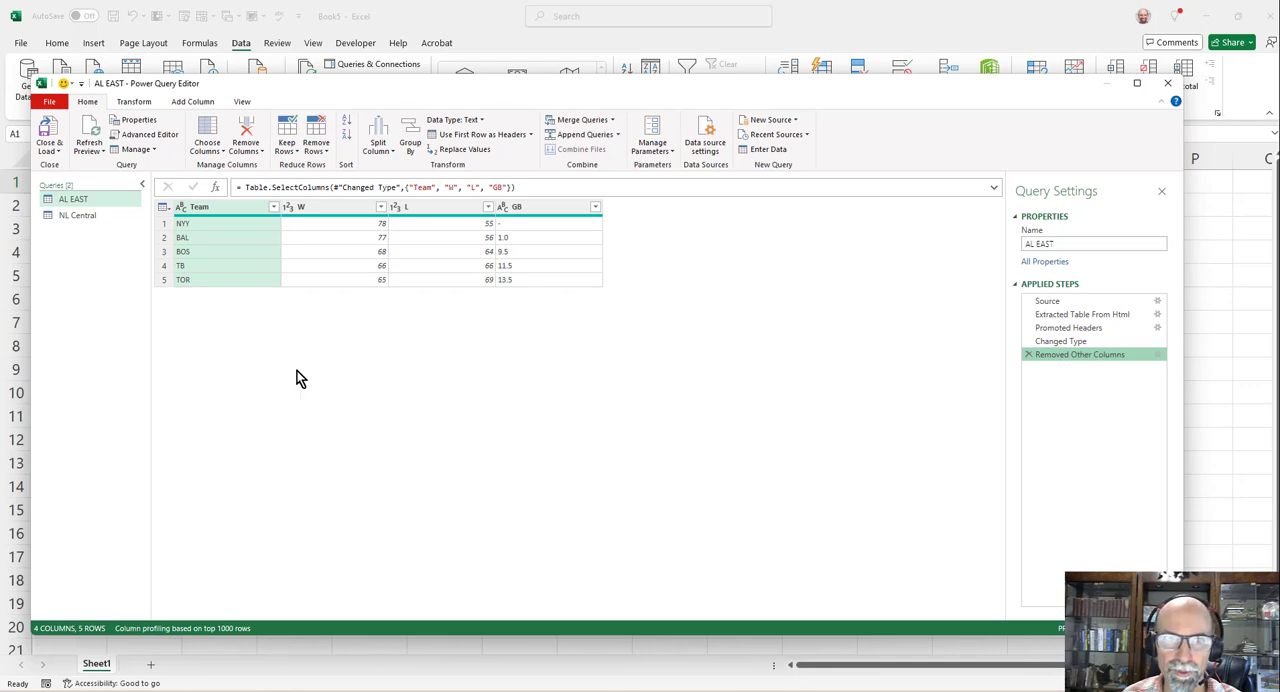
- Close Power Query Editor, load the AL EAST and NL Central queries into worksheets, and view the NL Central sheet
{"action": "left_click", "coordinate": [48, 136]}
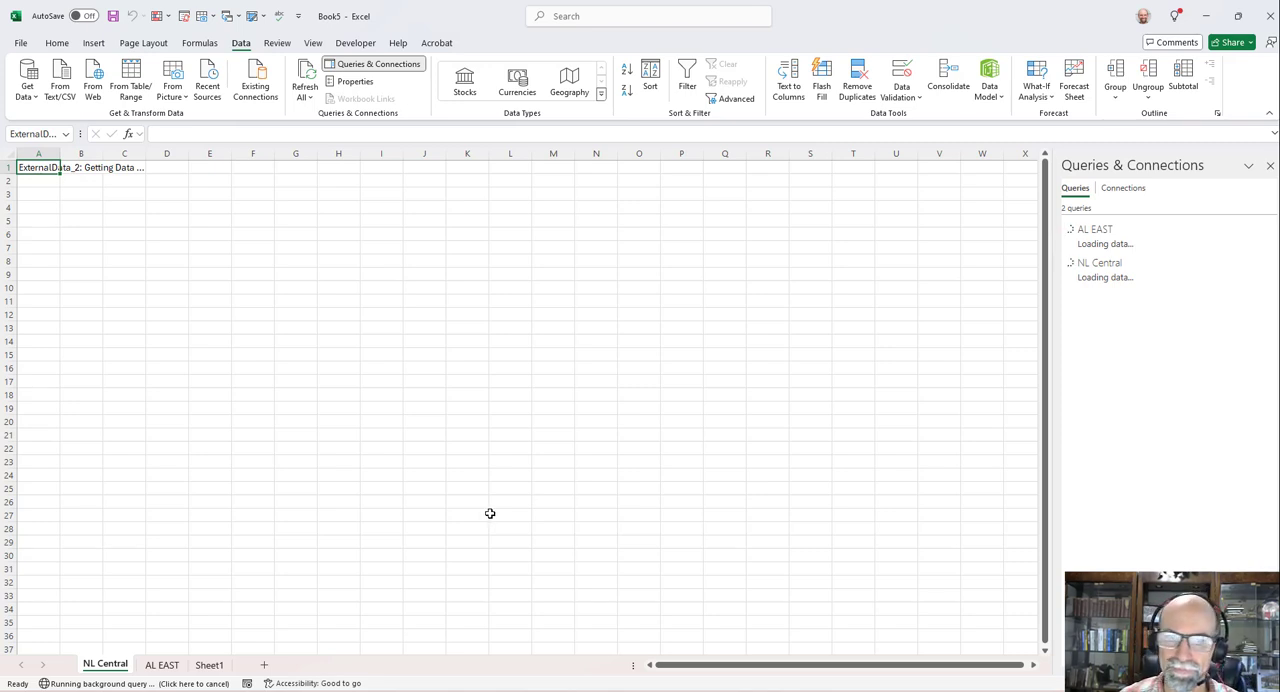
{"action": "left_click", "coordinate": [150, 668]}
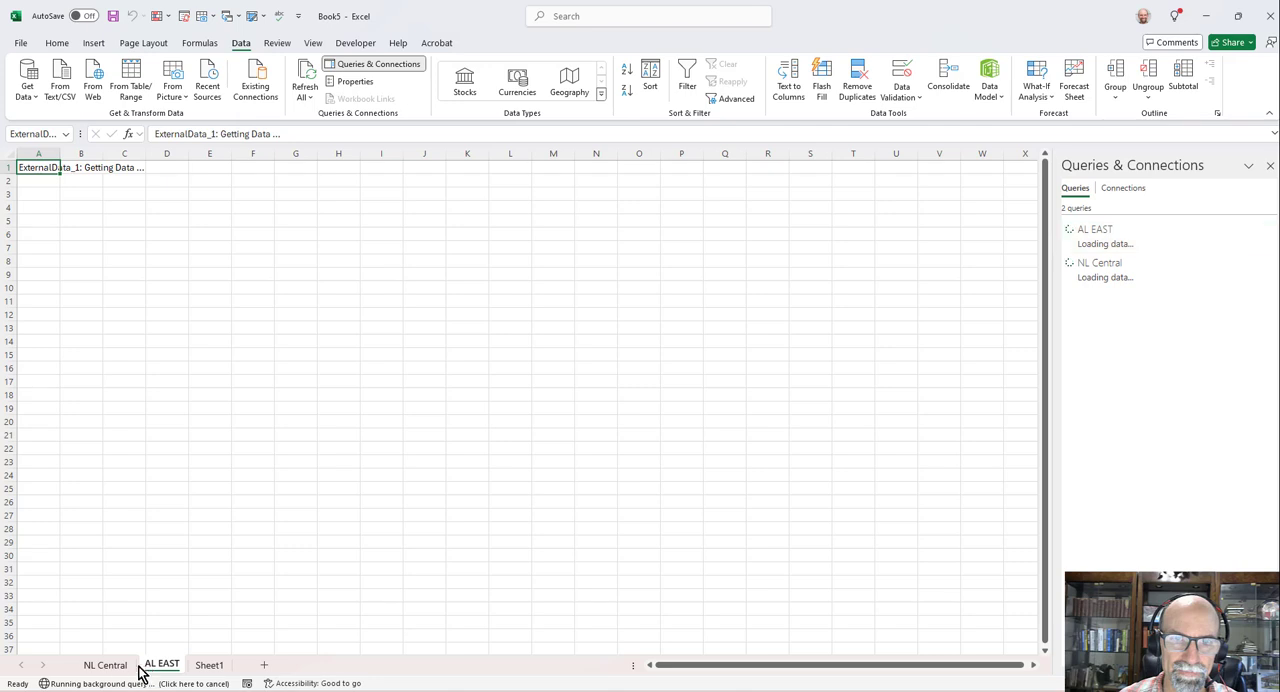
{"action": "left_click", "coordinate": [114, 666]}
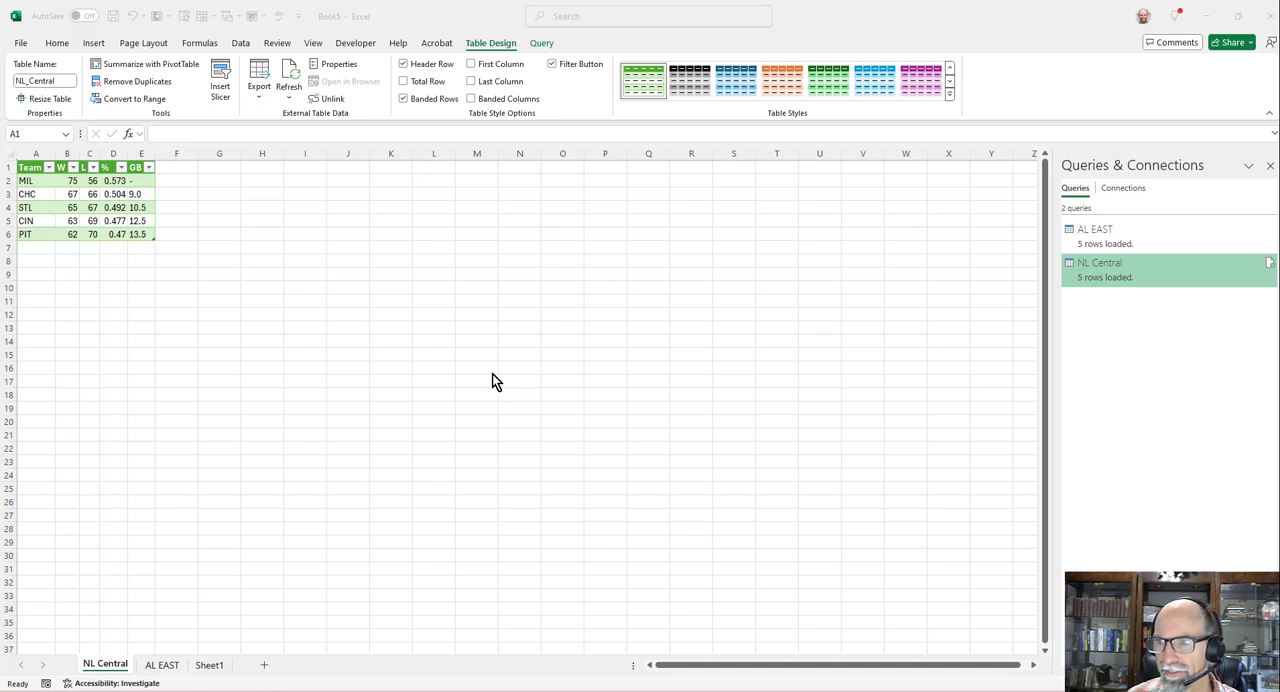
- Refresh the table on the AL EAST sheet with the latest data from its source
{"action": "left_click", "coordinate": [157, 665]}
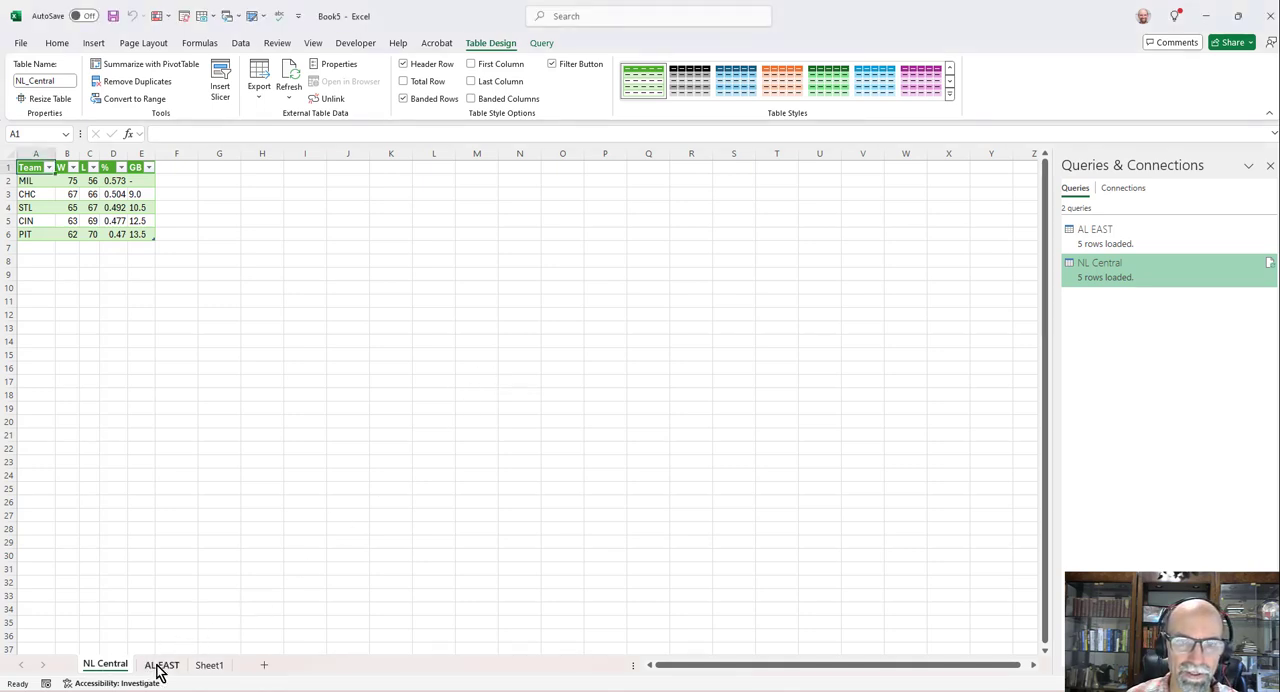
{"action": "left_click", "coordinate": [158, 668]}
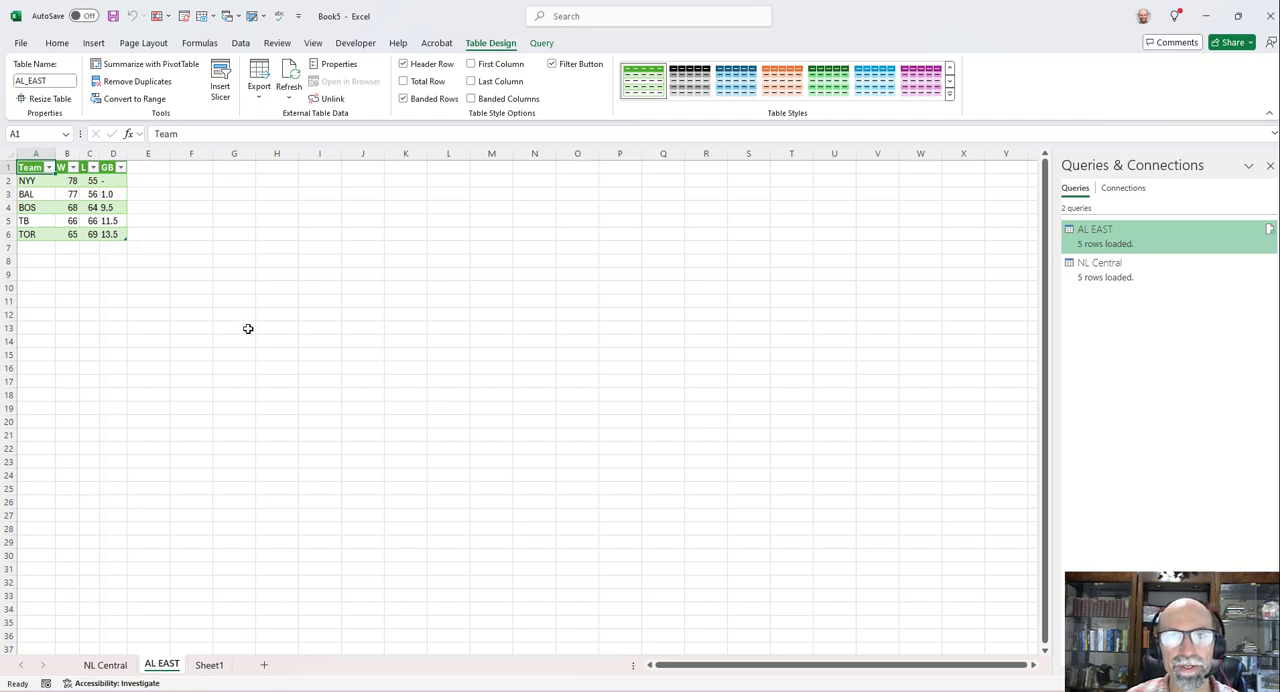
{"action": "left_click", "coordinate": [292, 78]}
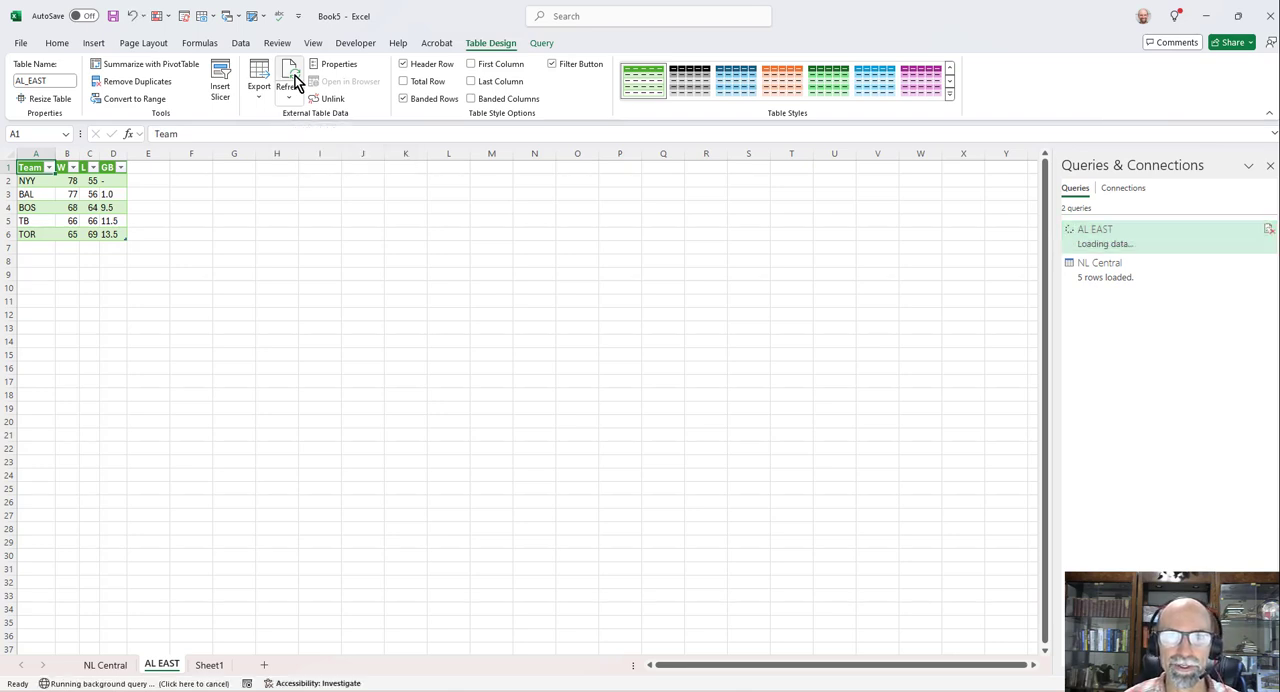